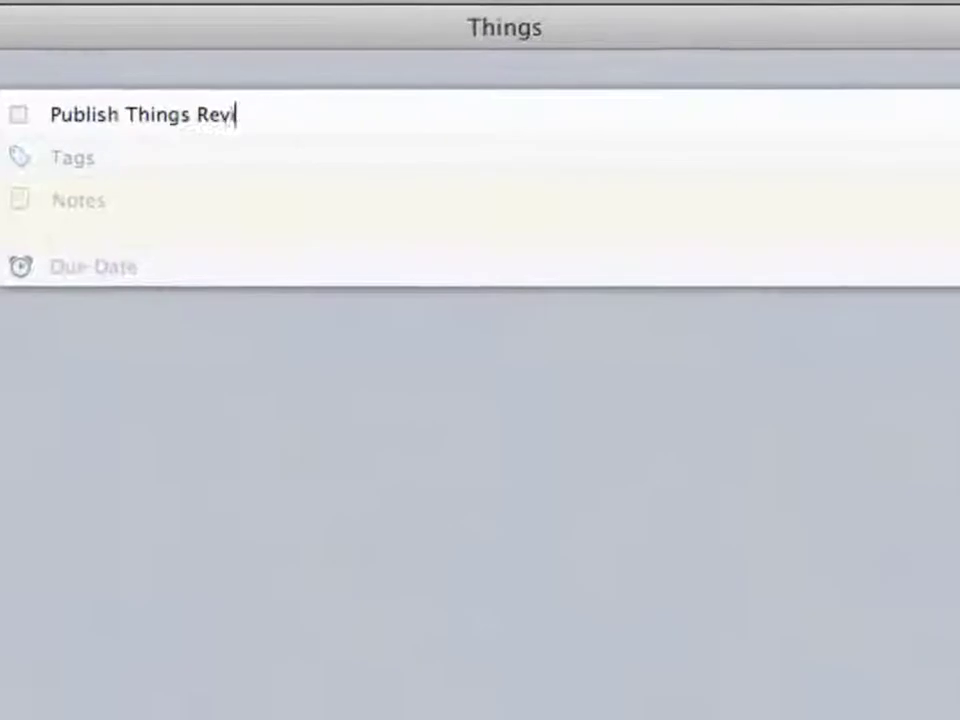
Step: Add the tagged Publish Things Review to-do, group the selected corkboard cards into a folder, and resize the Finder window
type("ewreview, macosxscr")
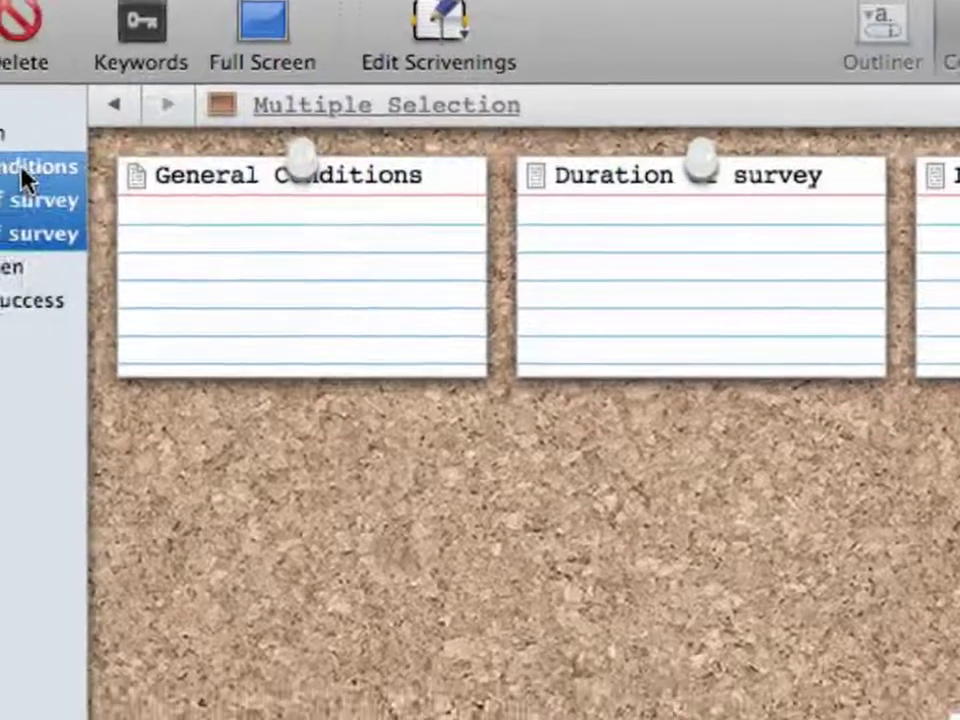
right_click(24, 170)
left_click(240, 660)
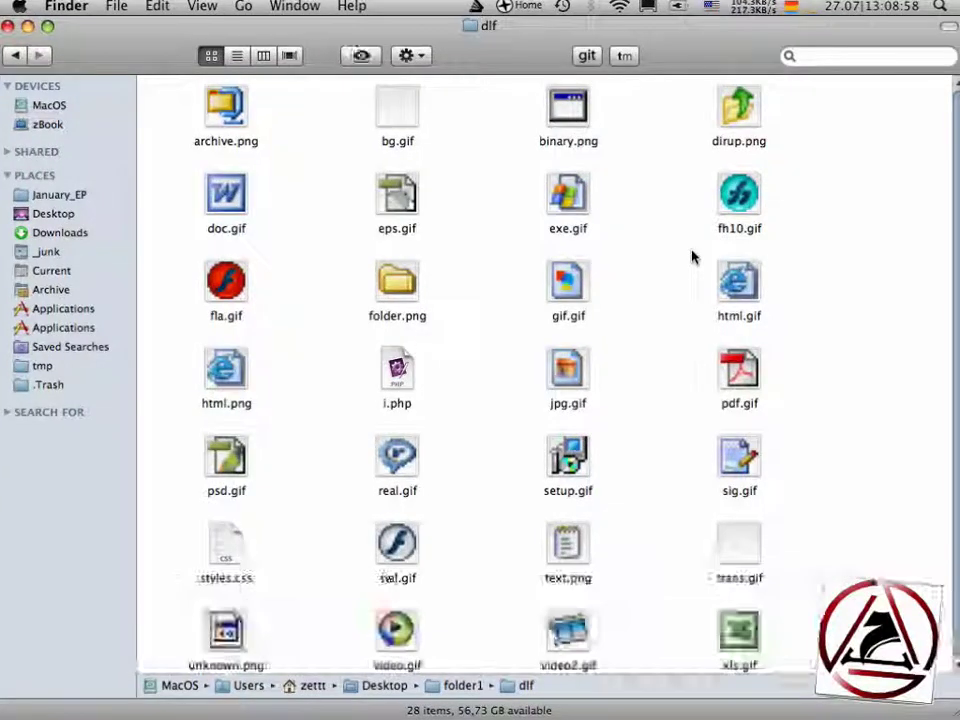
key("ctrl+alt+Left")
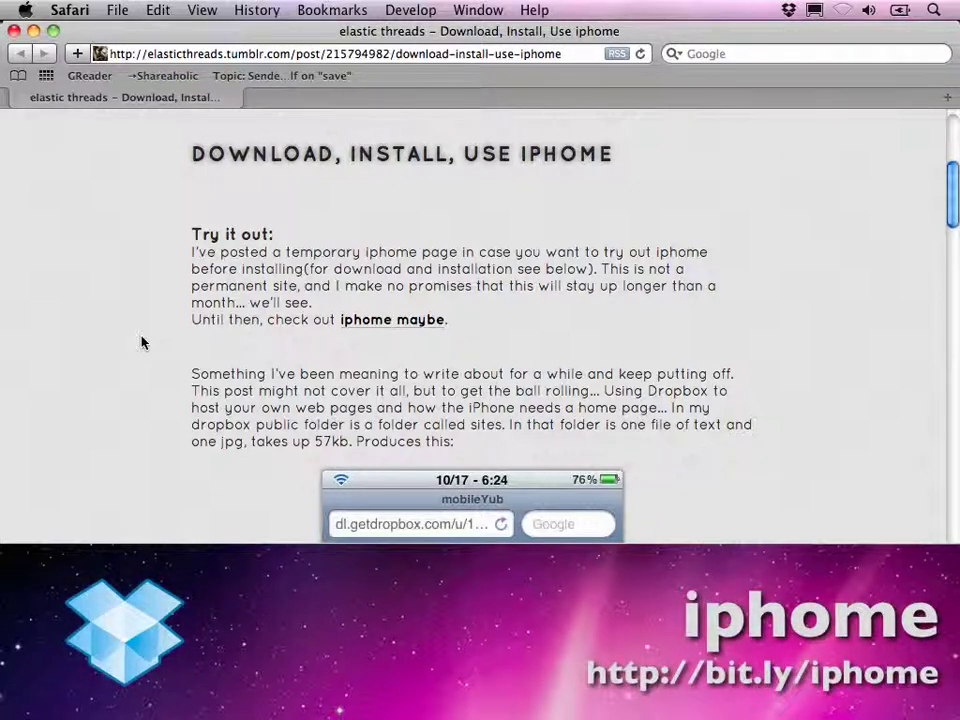
Step: Scroll the elastic threads post down to the Download, Install, Use iphome section
scroll(141, 342, "down", 15)
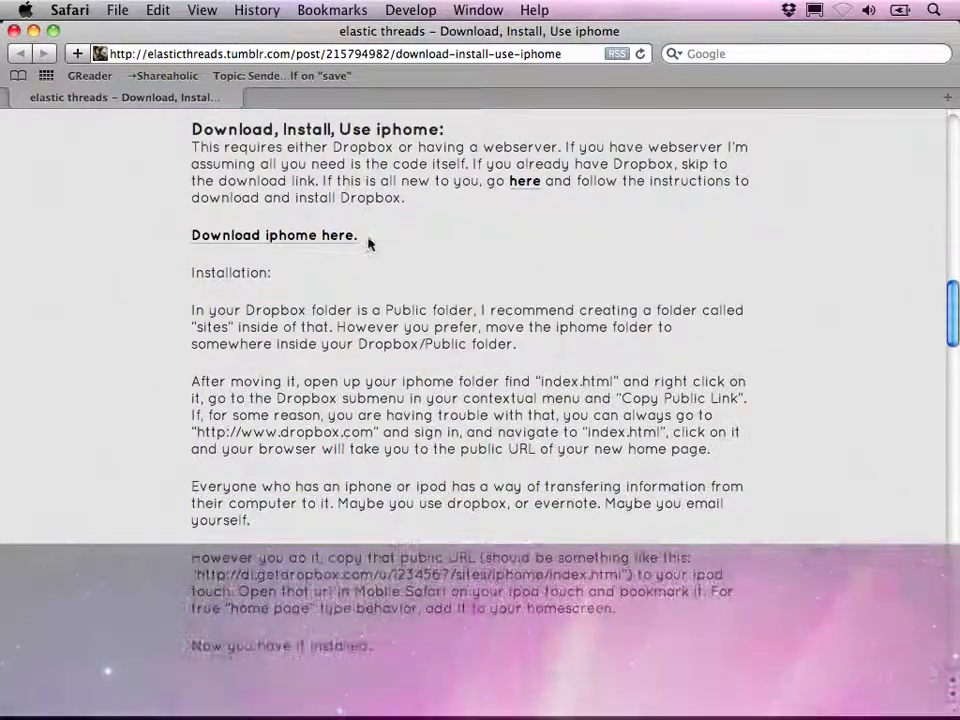
scroll(380, 190, "down", 1)
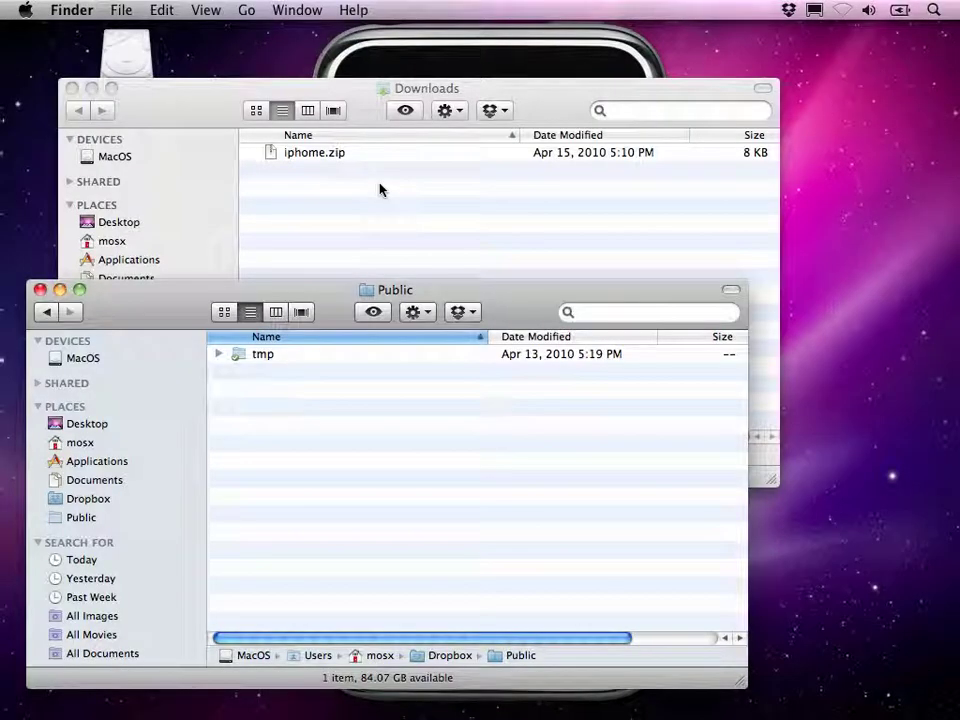
Step: Unzip iphome.zip in Downloads and move the iphome folder into Dropbox's Public folder
left_click(381, 192)
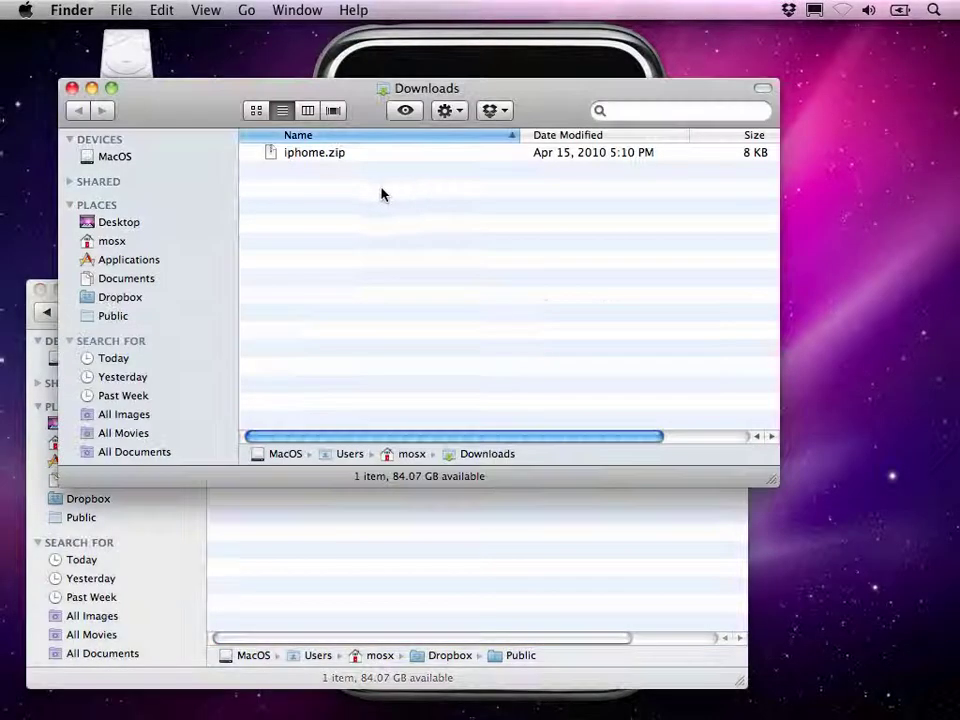
double_click(296, 156)
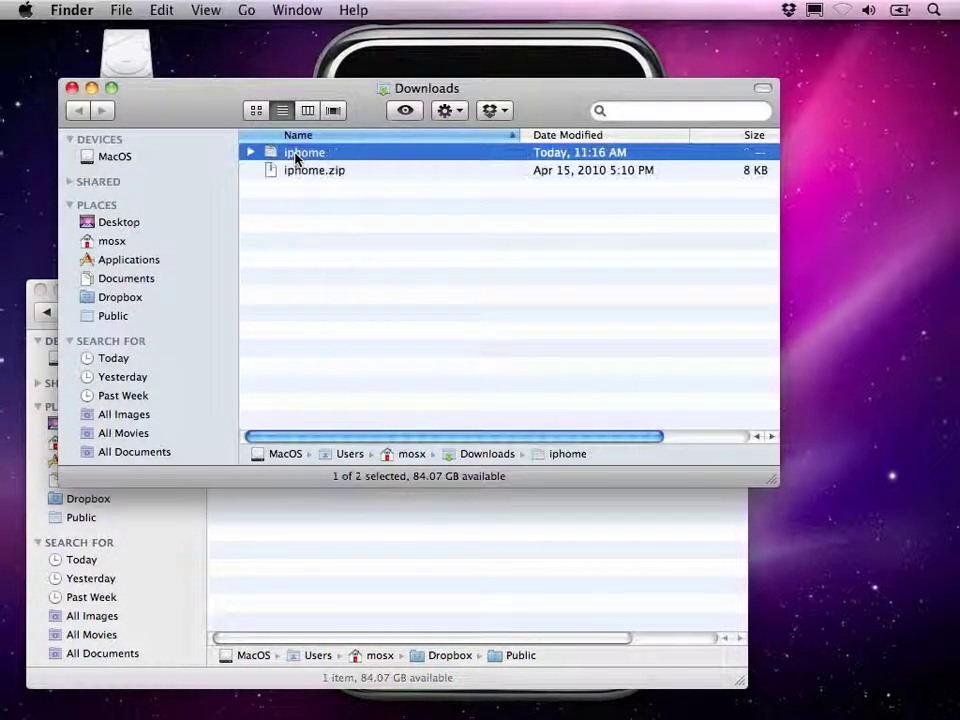
left_click_drag(297, 160, 369, 541)
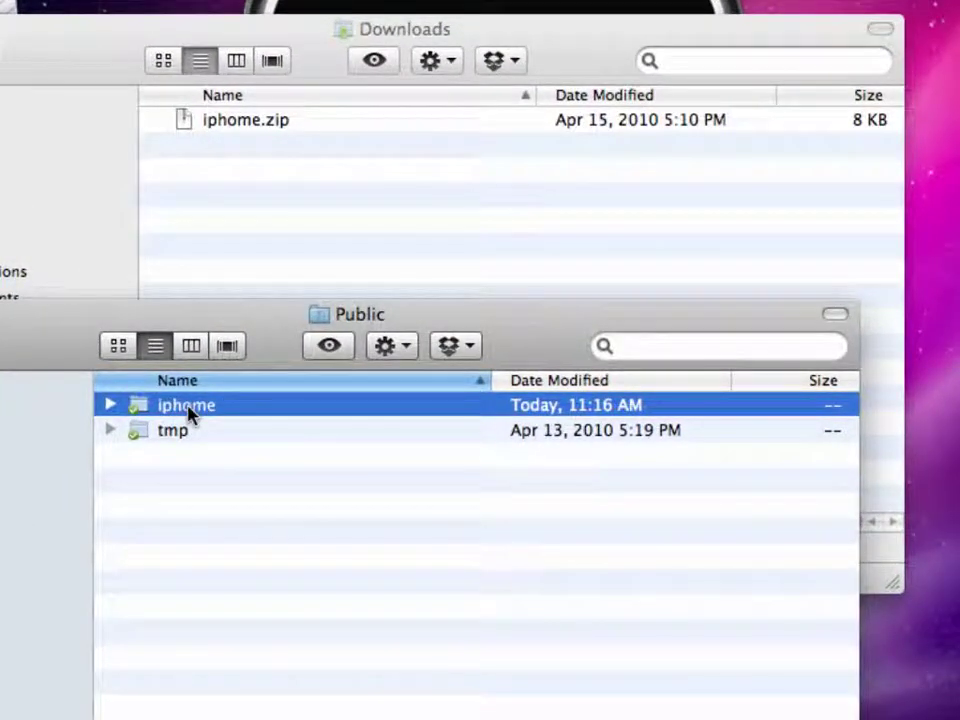
double_click(188, 412)
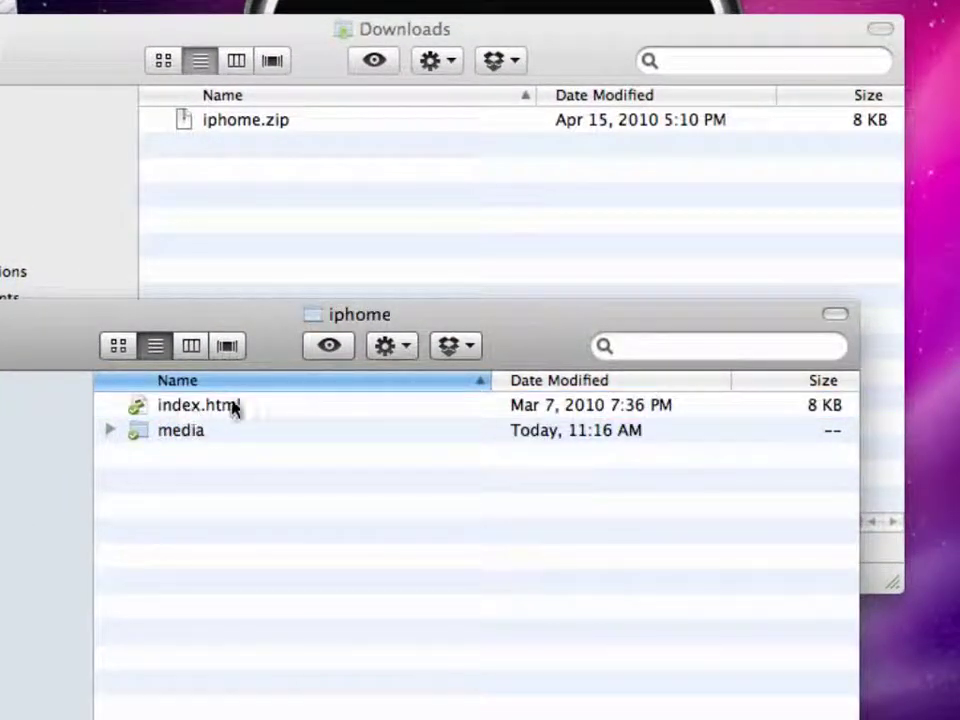
Step: Copy the Dropbox public link of index.html inside the iphome folder
left_click(199, 410)
left_click(452, 347)
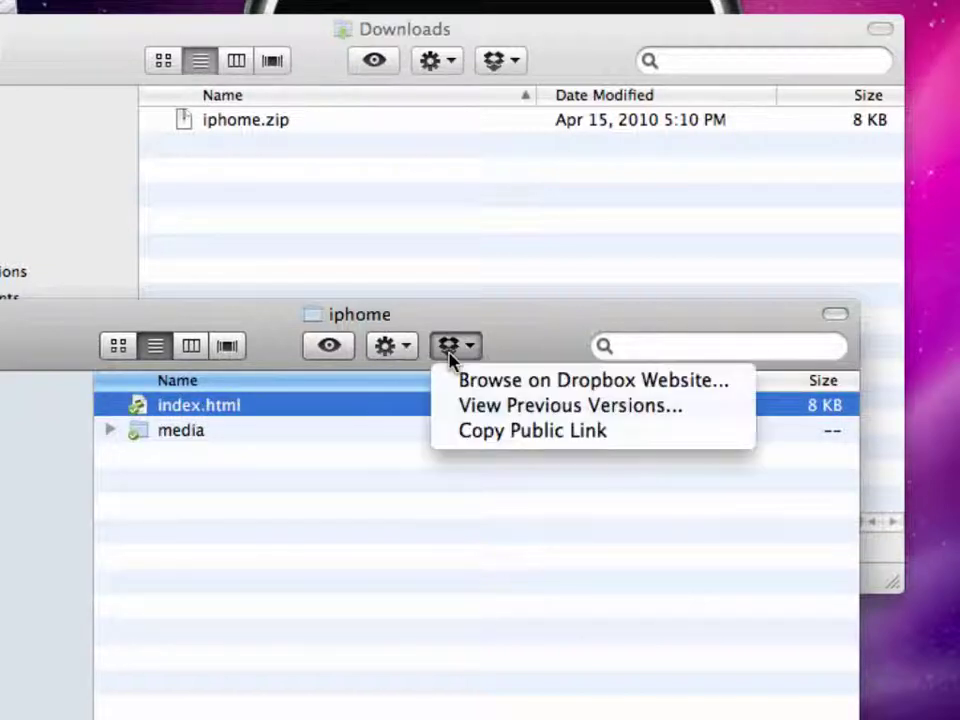
left_click(508, 433)
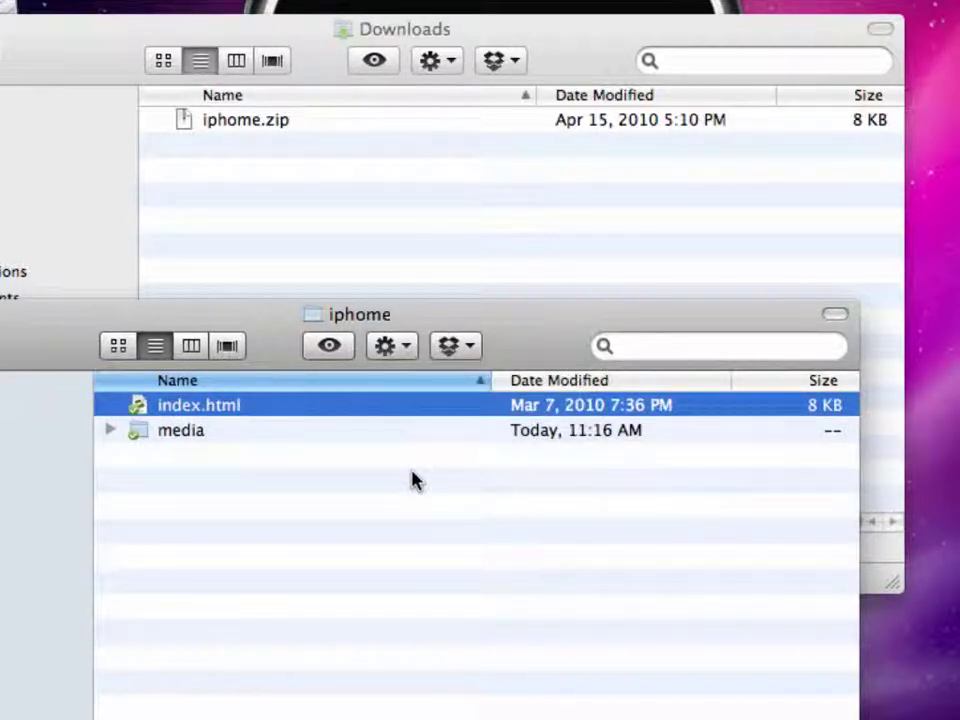
left_click(417, 484)
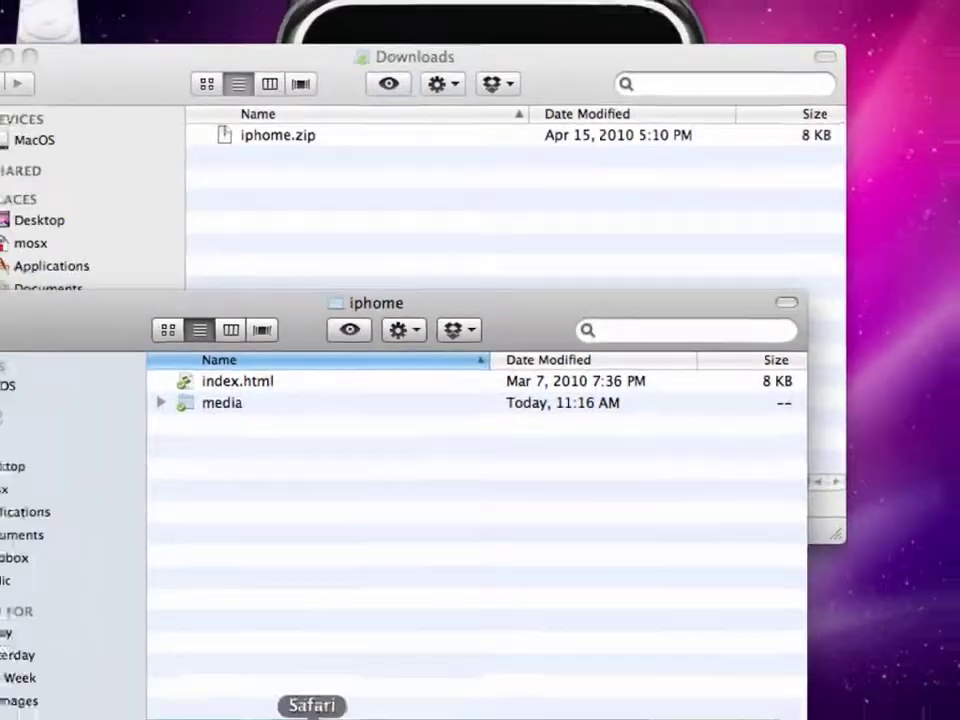
Step: Load the copied Dropbox link to the iphome page in a new Safari tab
left_click(336, 710)
key("super+t")
key("super+v")
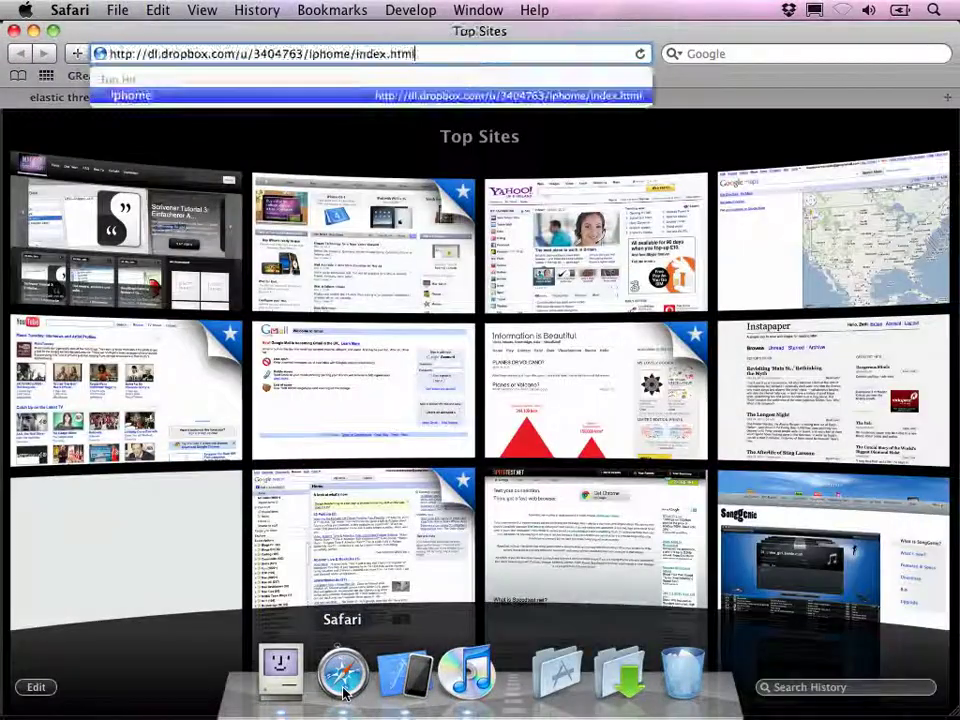
key("Return")
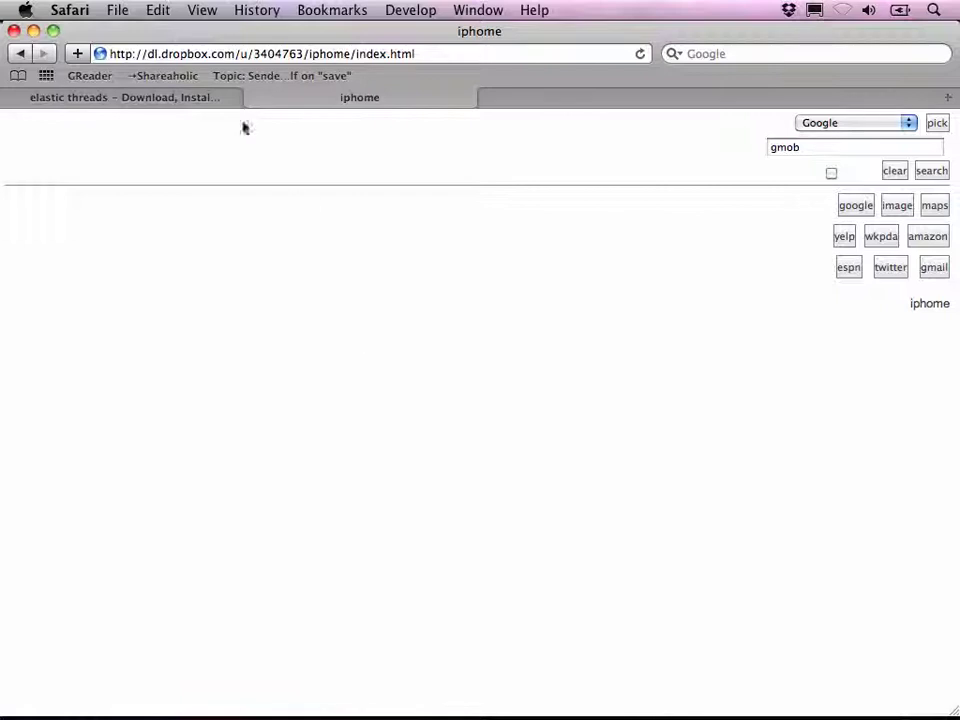
Step: Bookmark the page as iphome on the bookmarks bar, then switch to iPhone Simulator
left_click_drag(100, 54, 127, 77)
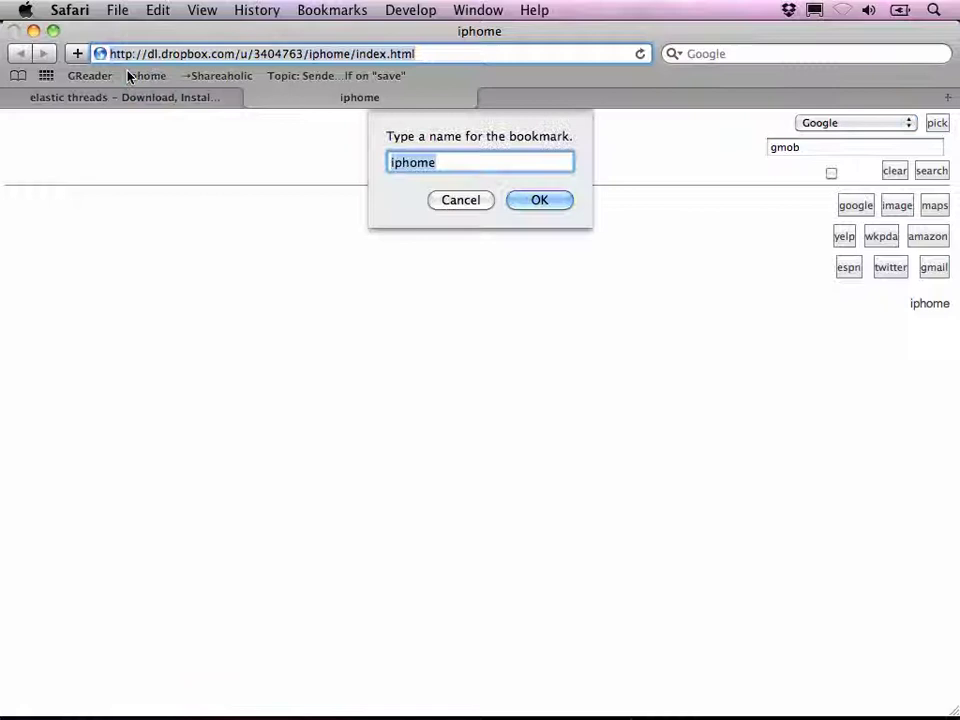
left_click(549, 205)
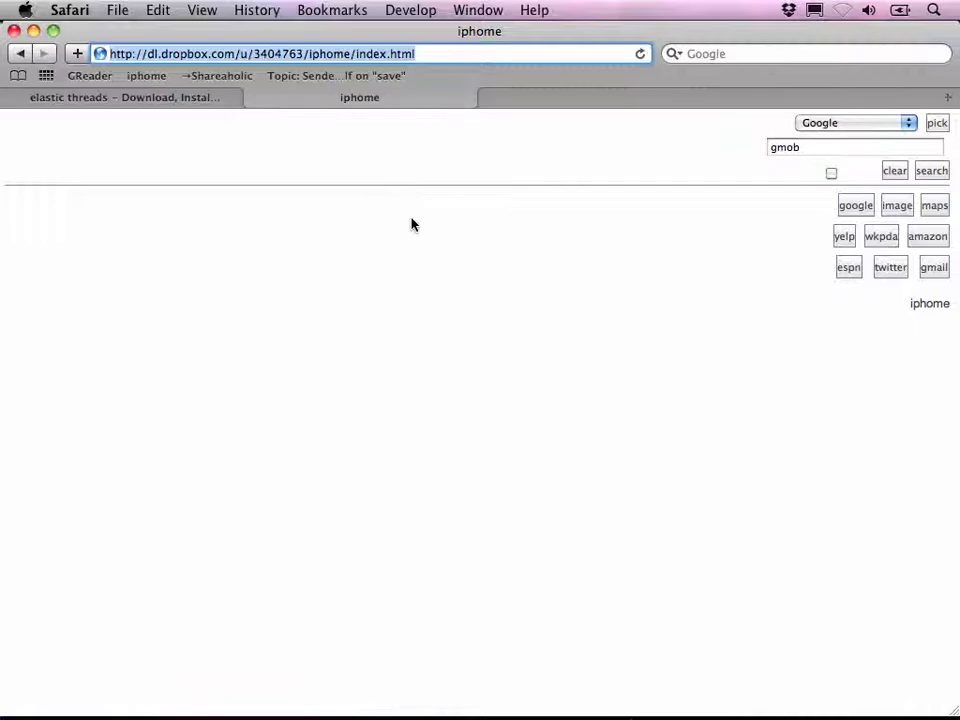
key("super+Tab")
key("super+Tab")
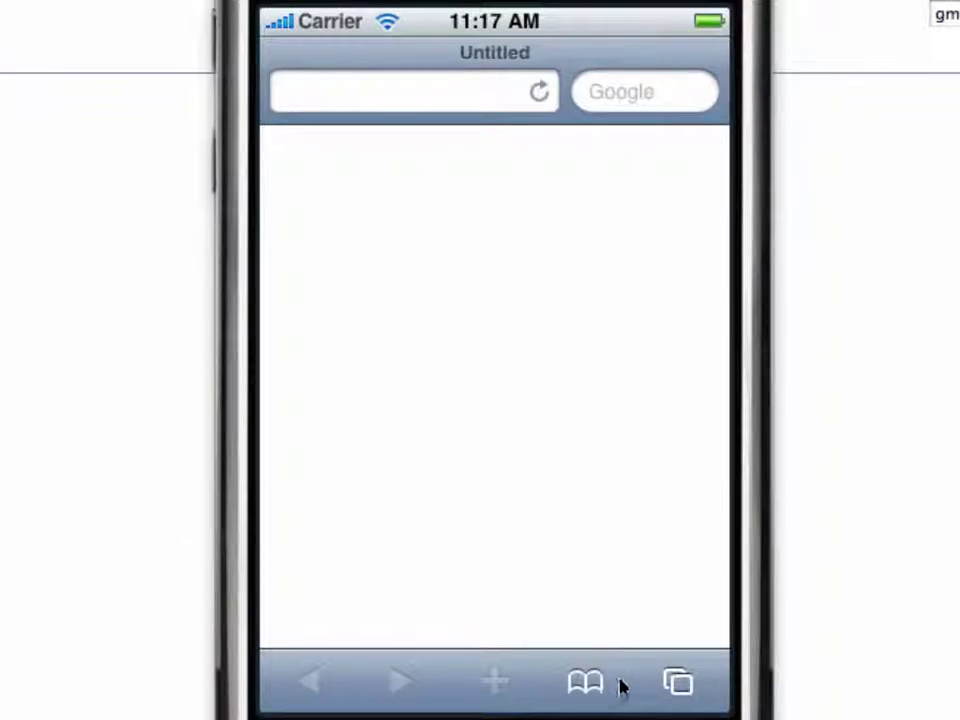
Step: Open the iphome bookmark in the simulator and choose Wolfram Alpha as the search engine
left_click(617, 684)
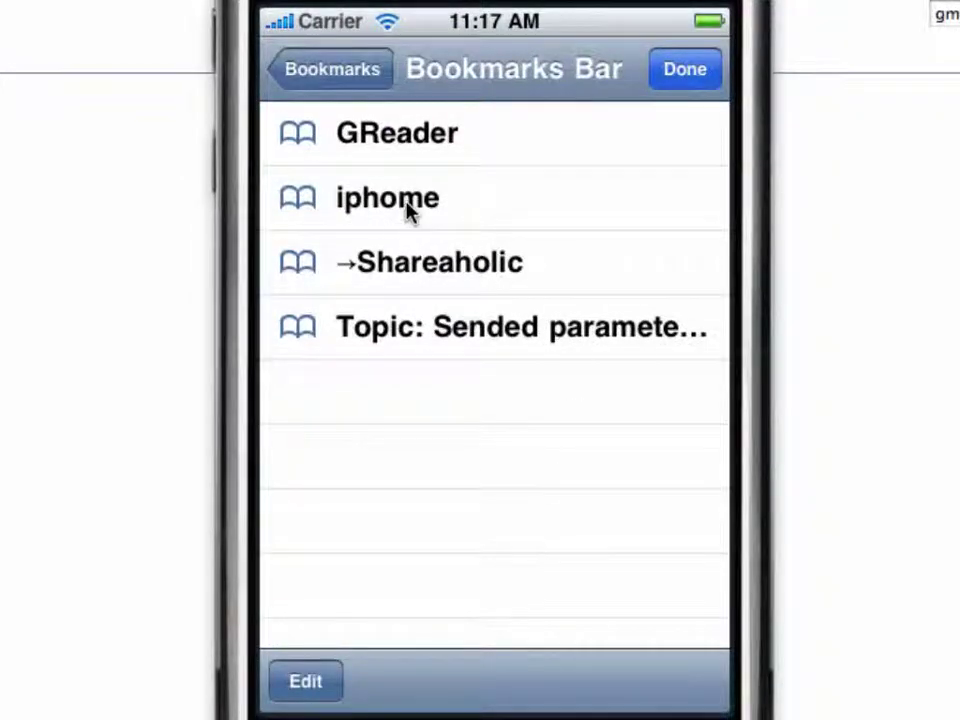
left_click(407, 205)
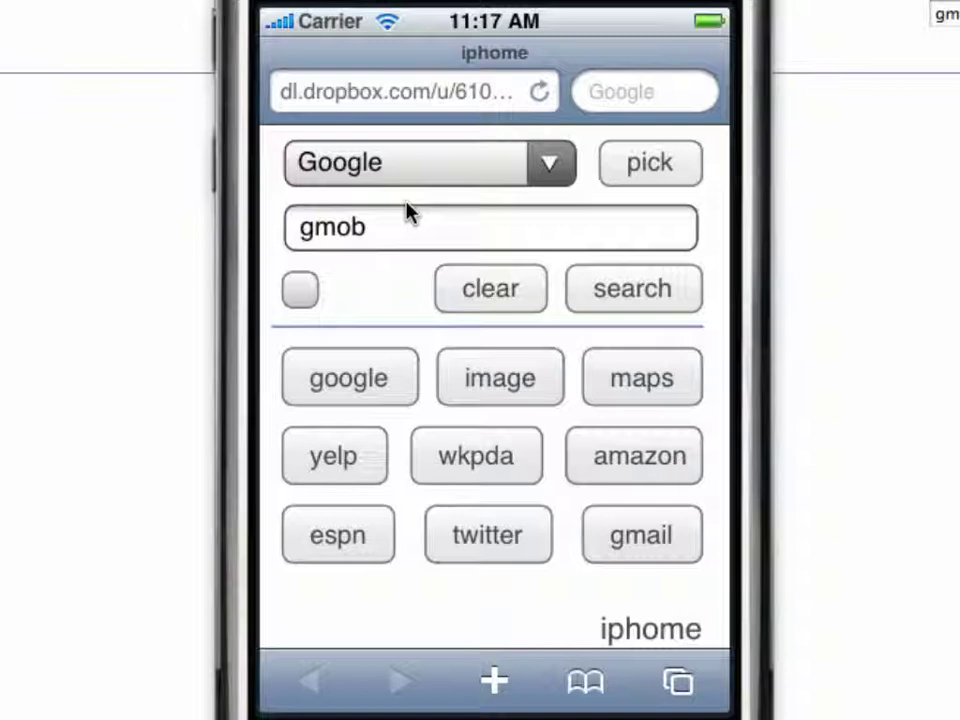
left_click(418, 176)
left_click_drag(512, 620, 499, 456)
left_click(446, 632)
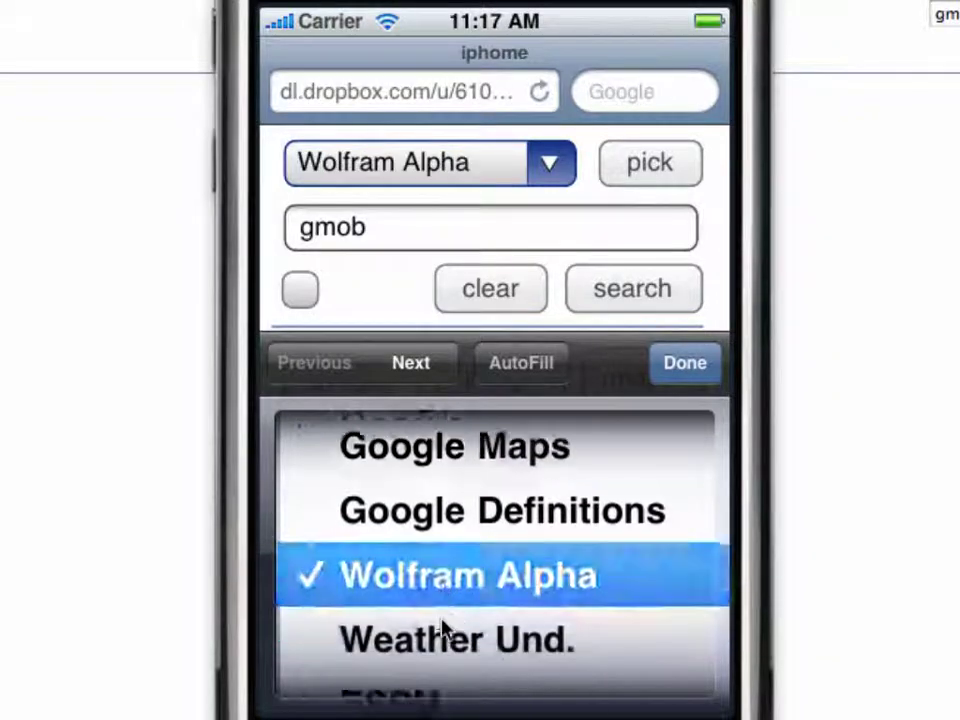
left_click(685, 378)
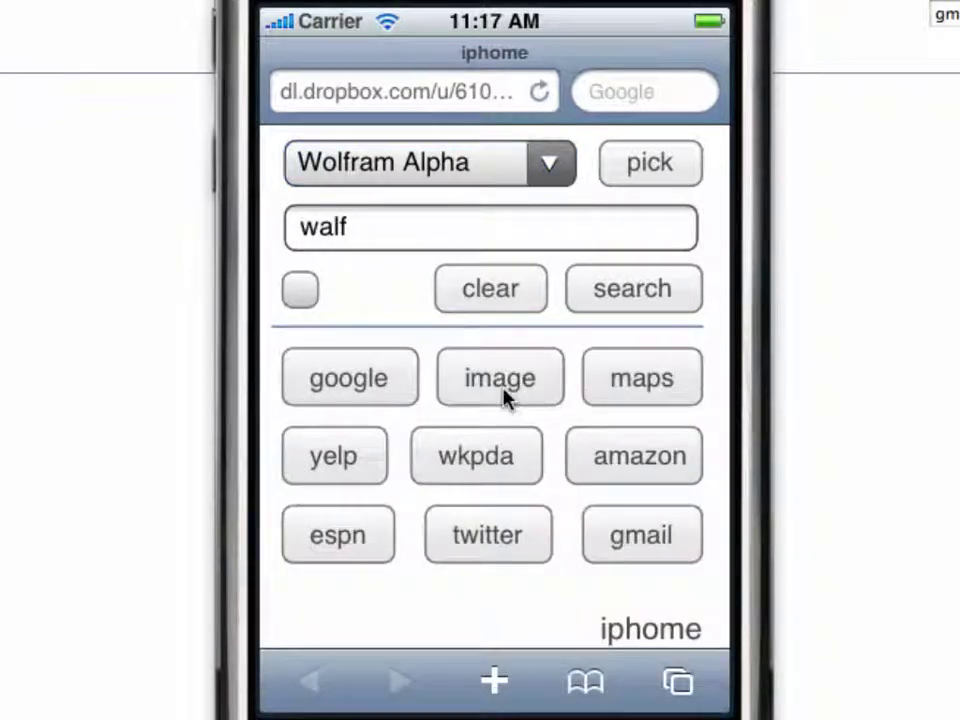
Step: Search Wolfram Alpha for 'meaning of life', then go back to the iphome page
left_click(440, 230)
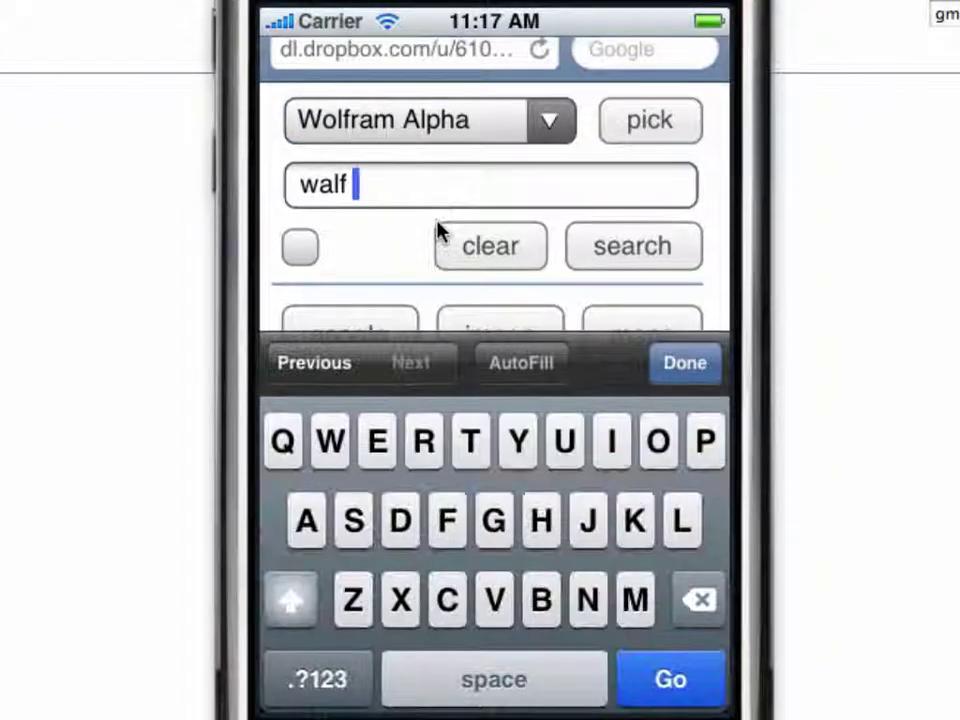
type("meani")
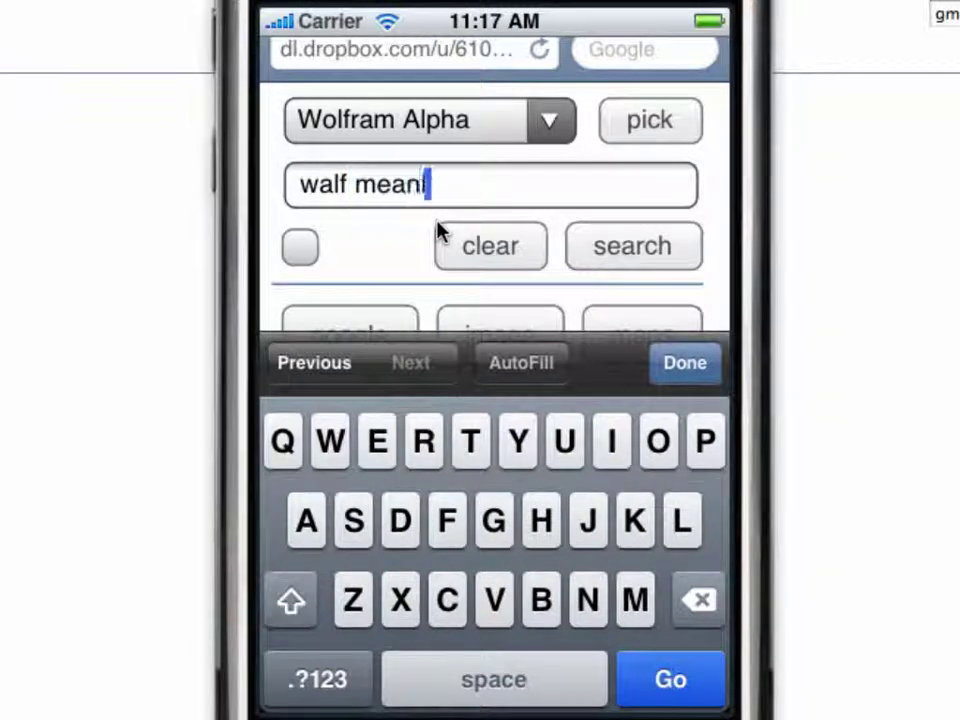
type("ng of life")
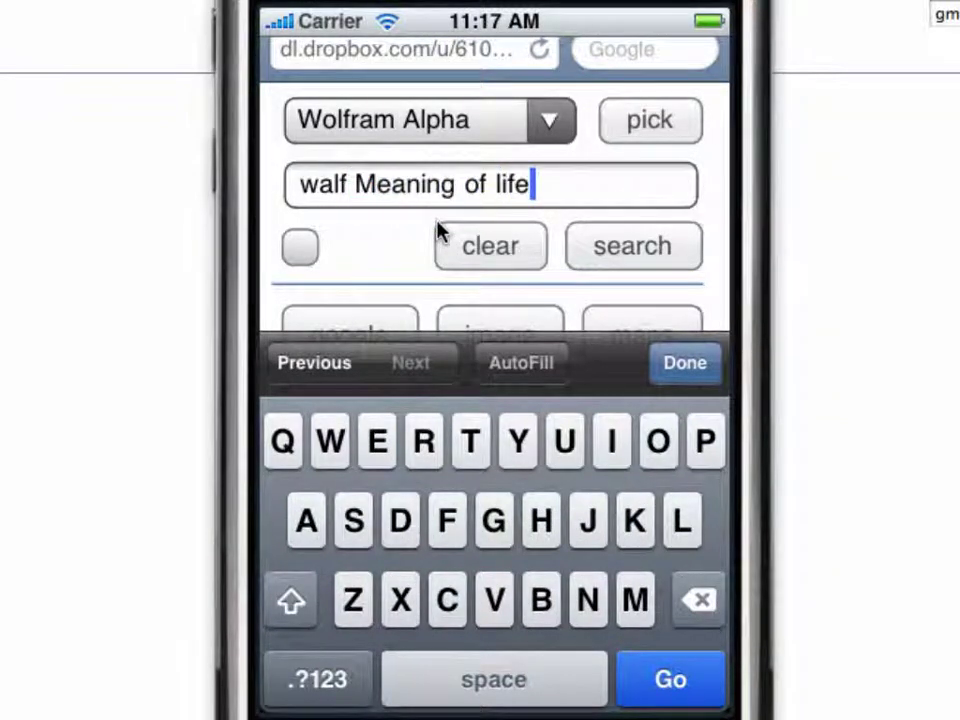
key("Return")
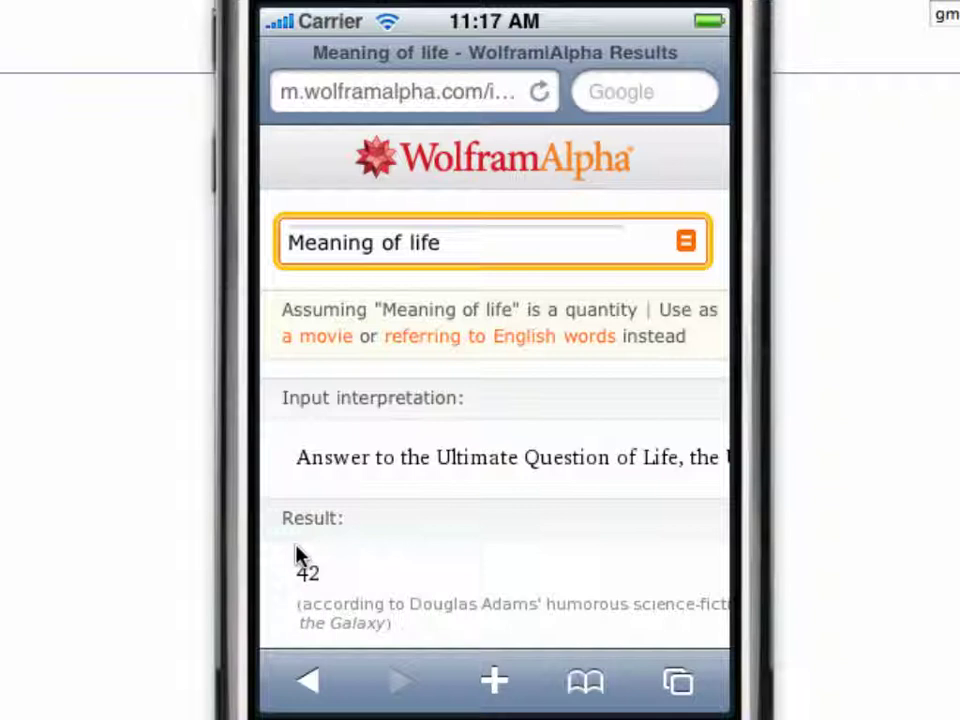
left_click(309, 677)
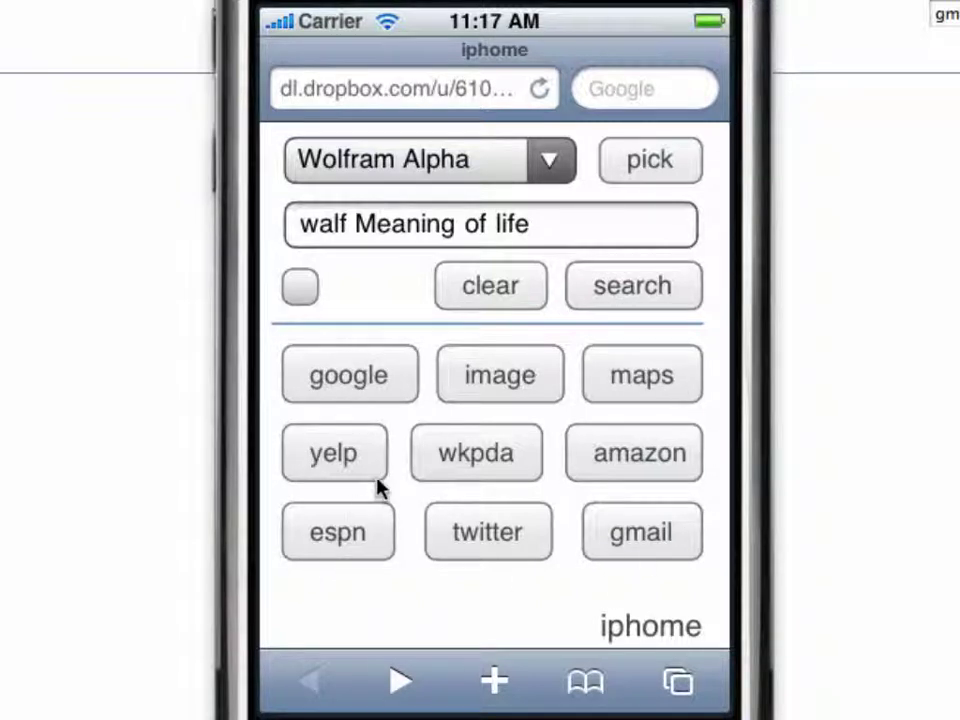
Step: Hide the keyboard and spin through the search engine picker, leaving Wolfram Alpha selected
left_click(446, 465)
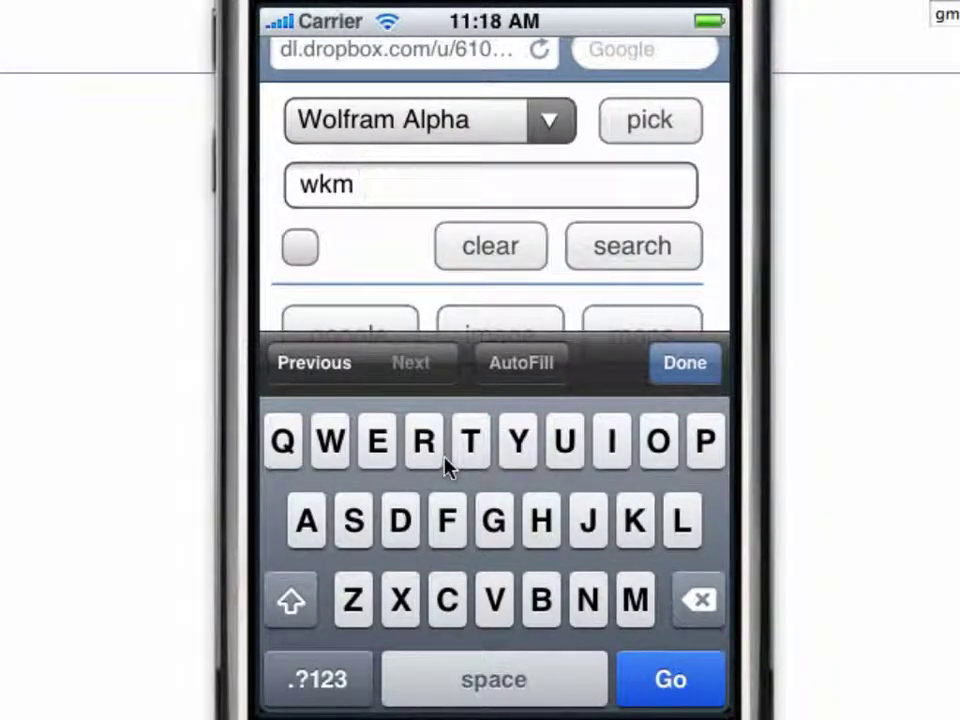
left_click(683, 368)
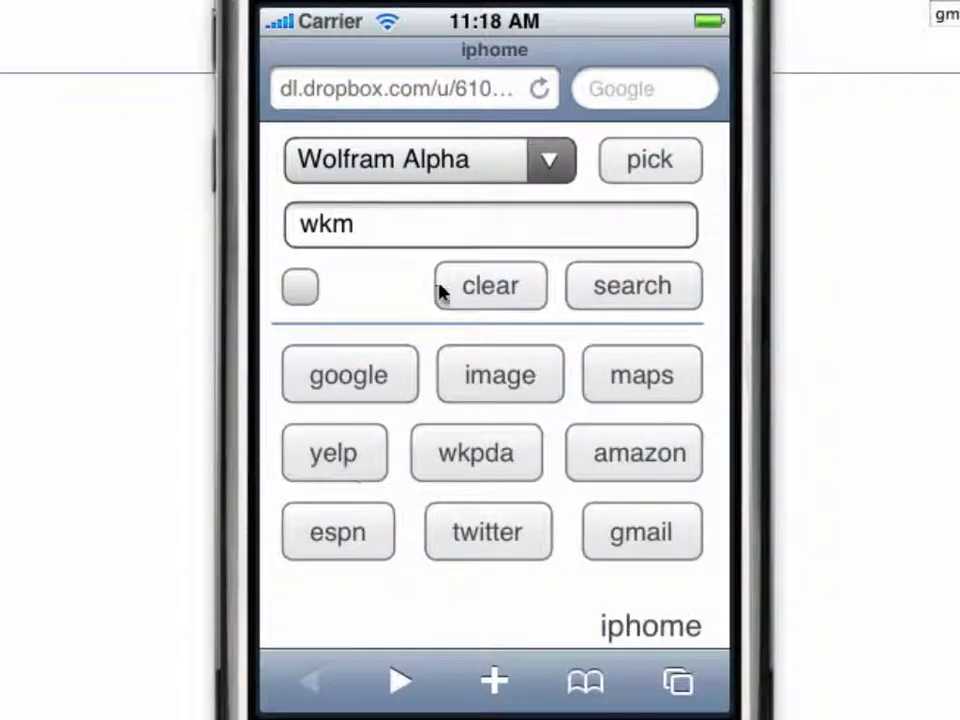
left_click(463, 168)
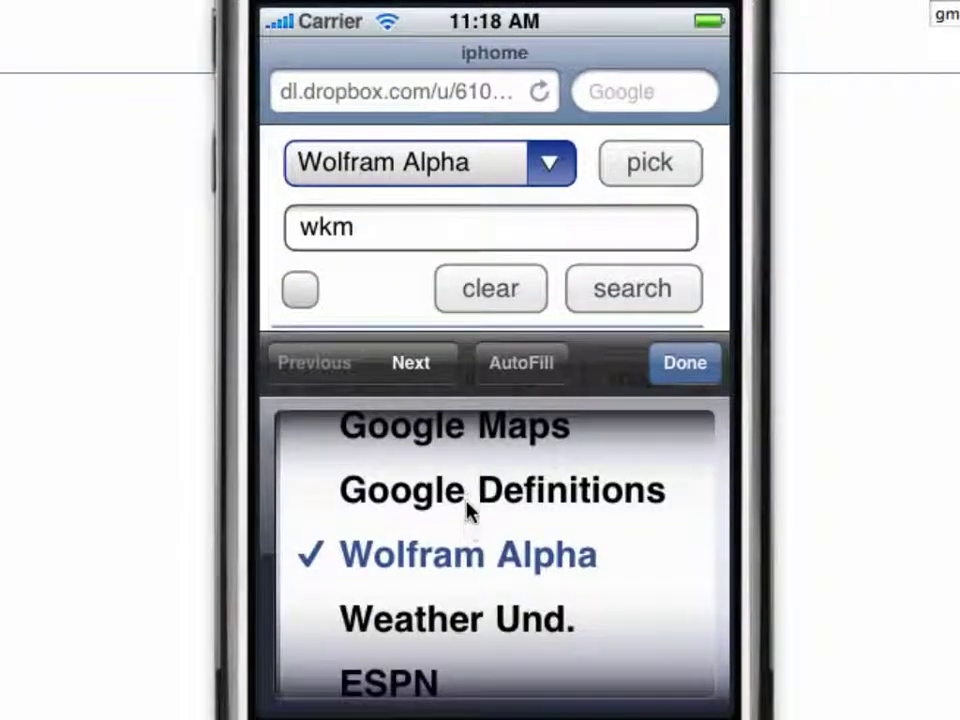
left_click_drag(467, 508, 467, 253)
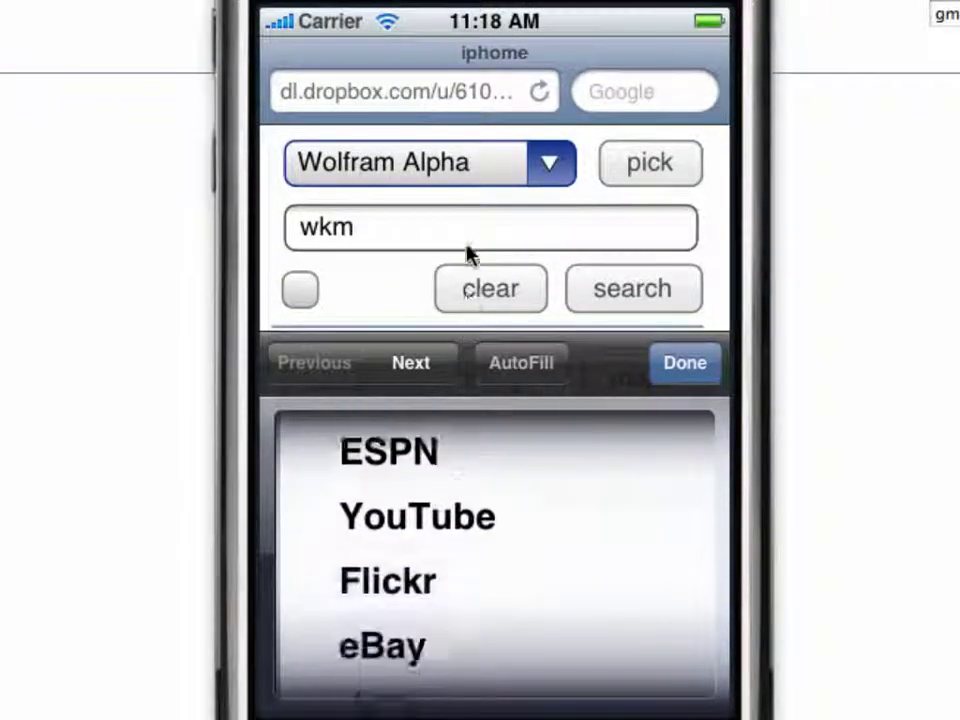
left_click(675, 364)
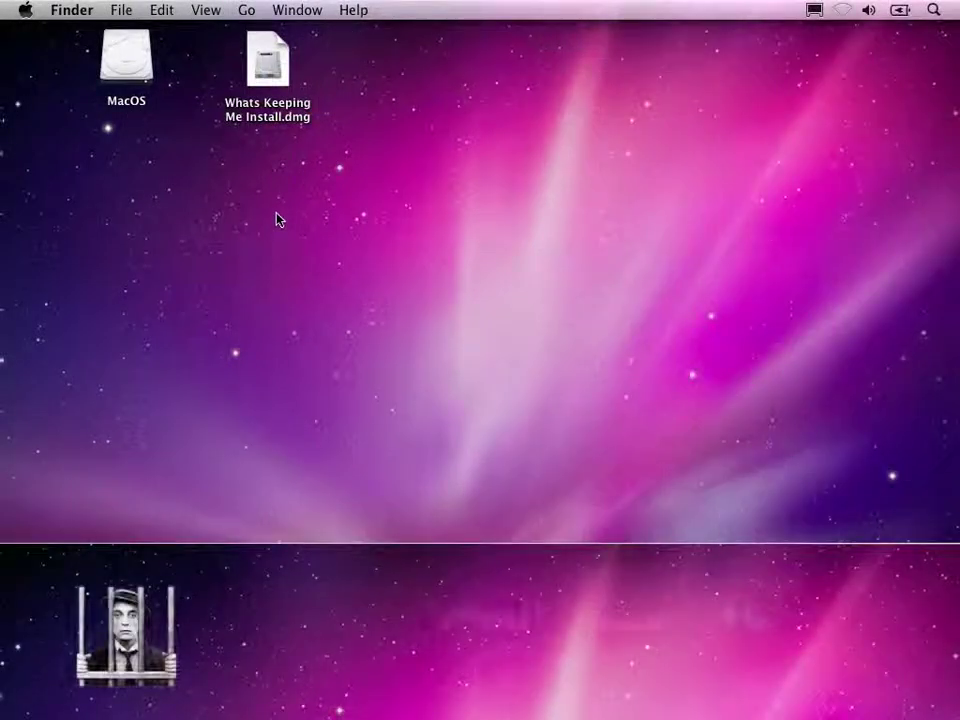
Step: Mount Whats Keeping Me Install.dmg, accept the licence, and copy What's Keeping Me?.app to the desktop
double_click(268, 70)
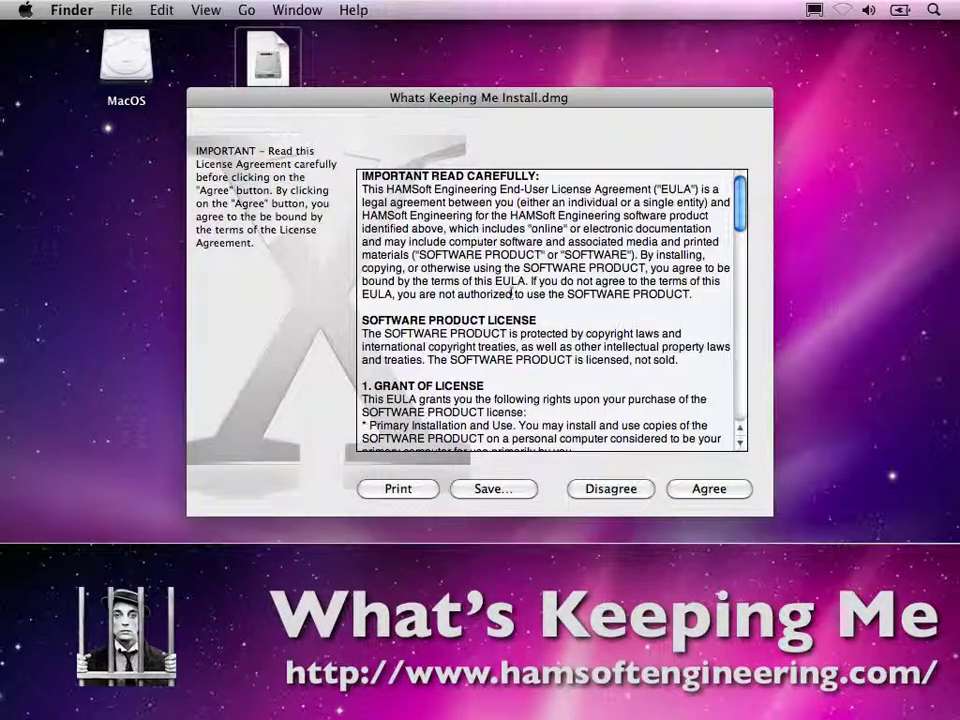
left_click(708, 488)
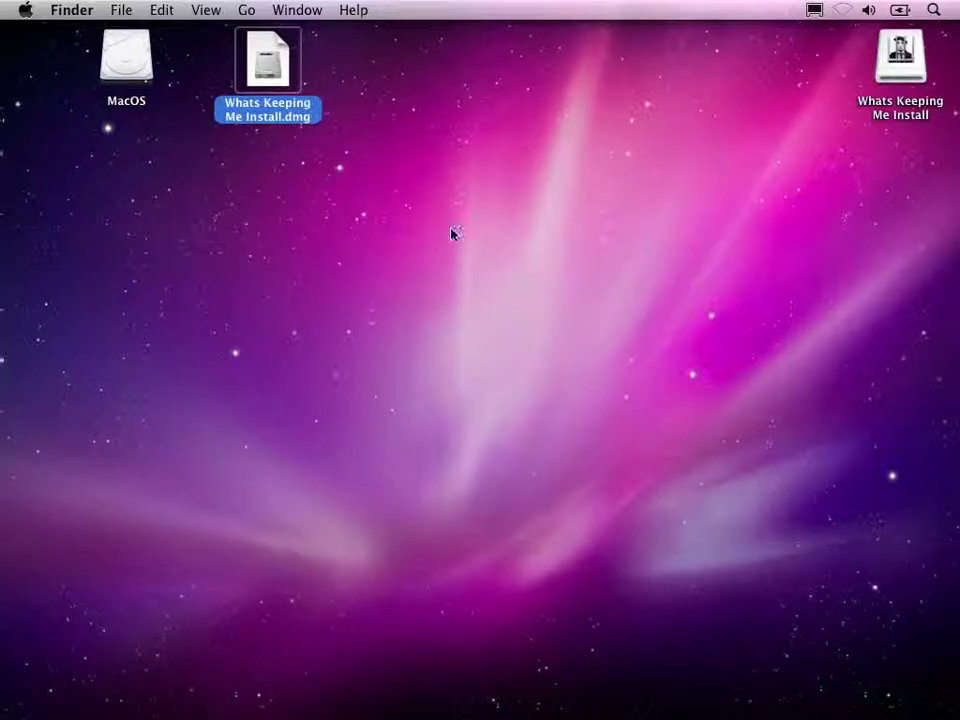
left_click(170, 200)
left_click_drag(170, 200, 462, 180)
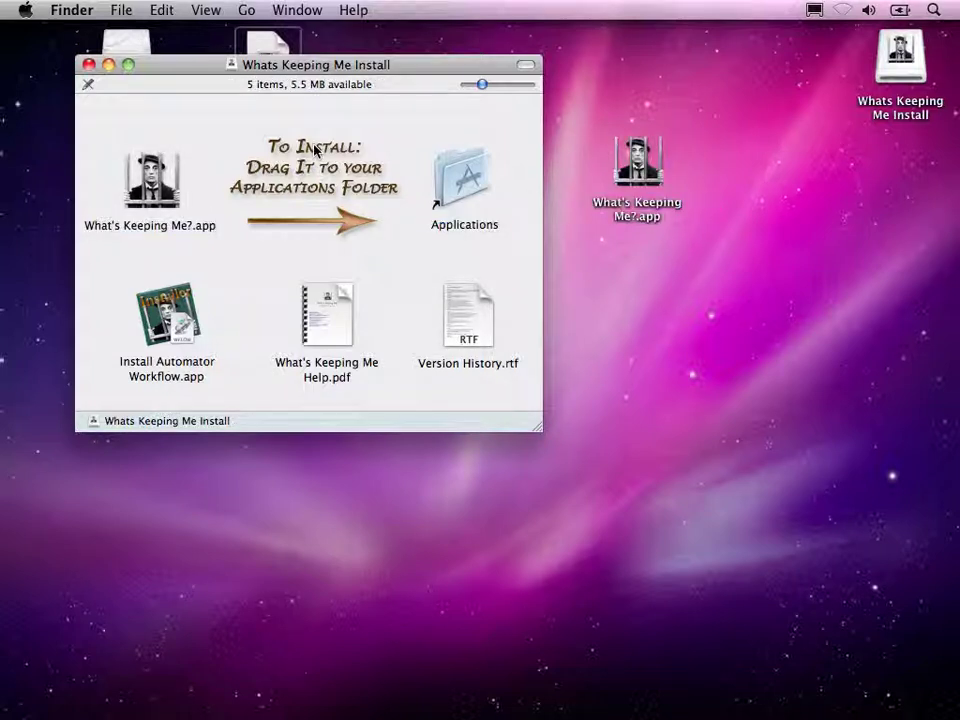
key("super+w")
left_click_drag(807, 51, 958, 168)
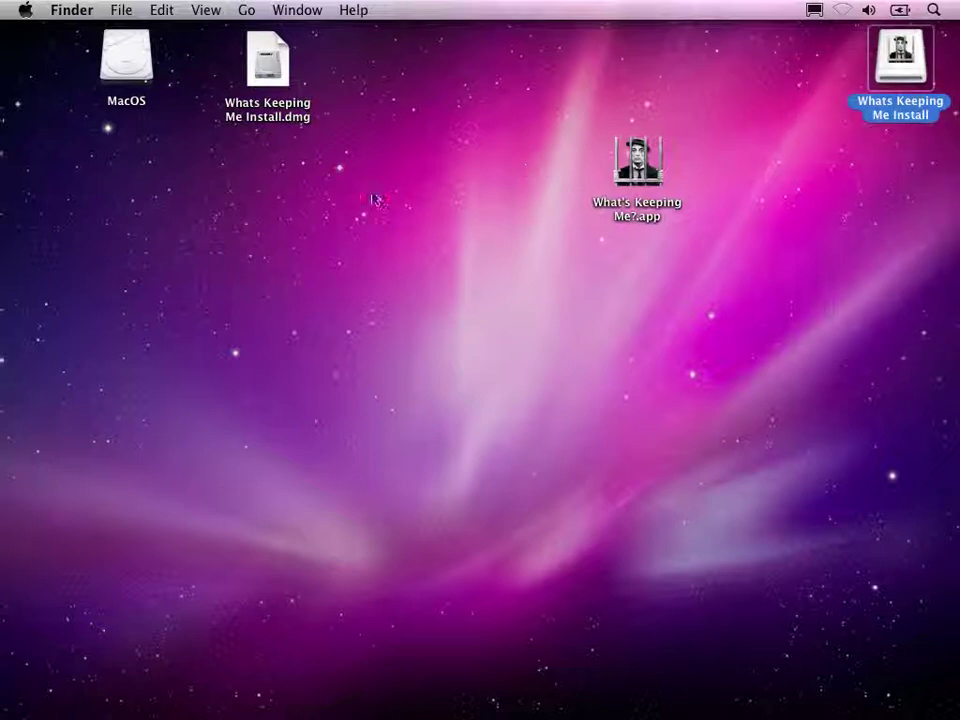
Step: Move Whats Keeping Me Install.dmg to the Trash
left_click_drag(342, 173, 205, 58)
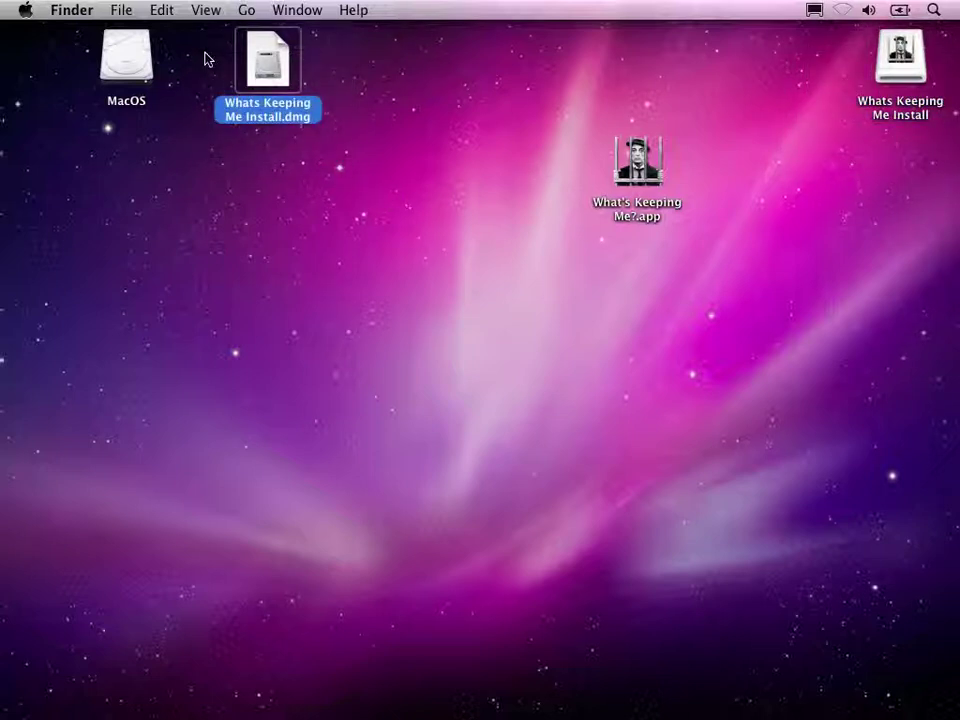
key("super+BackSpace")
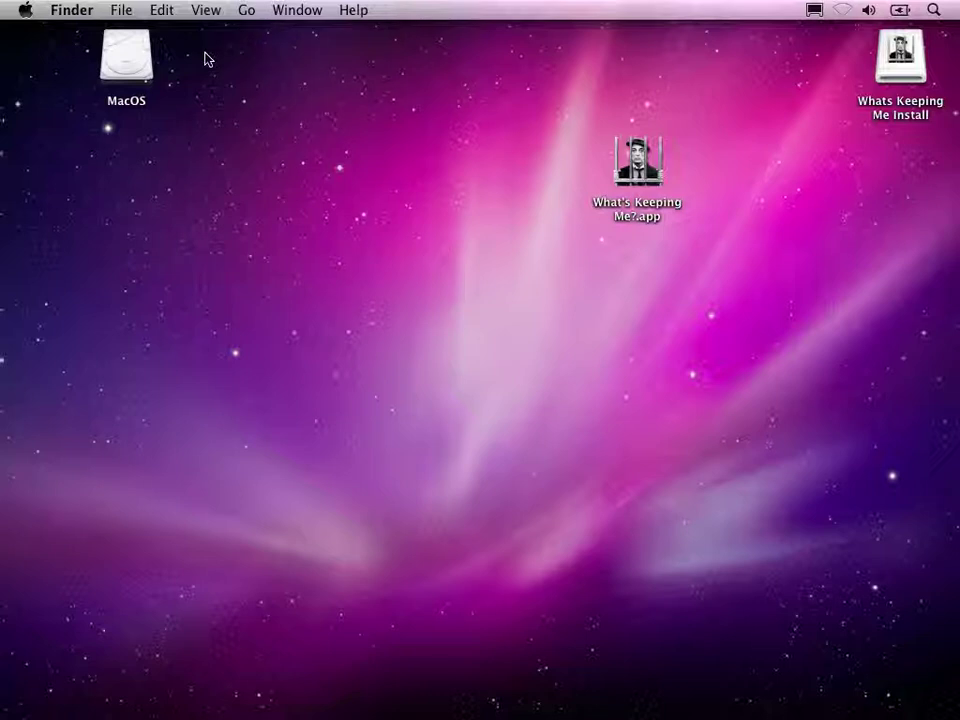
left_click(638, 172)
left_click(529, 180)
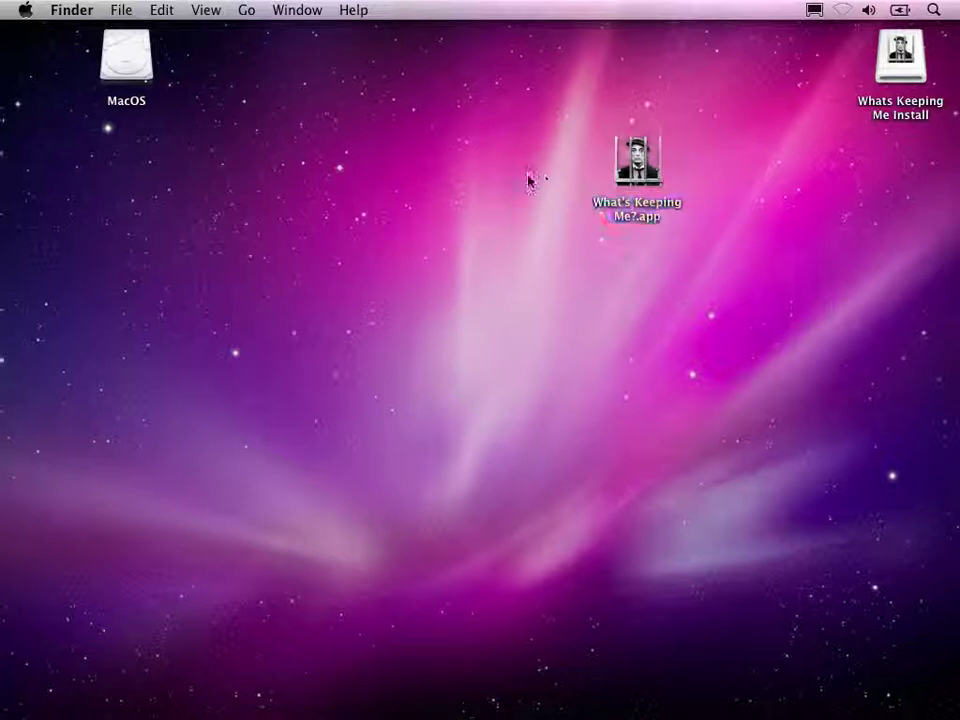
Step: Try to empty the Trash and stop when the installer image is reported in use
key("super+shift+BackSpace")
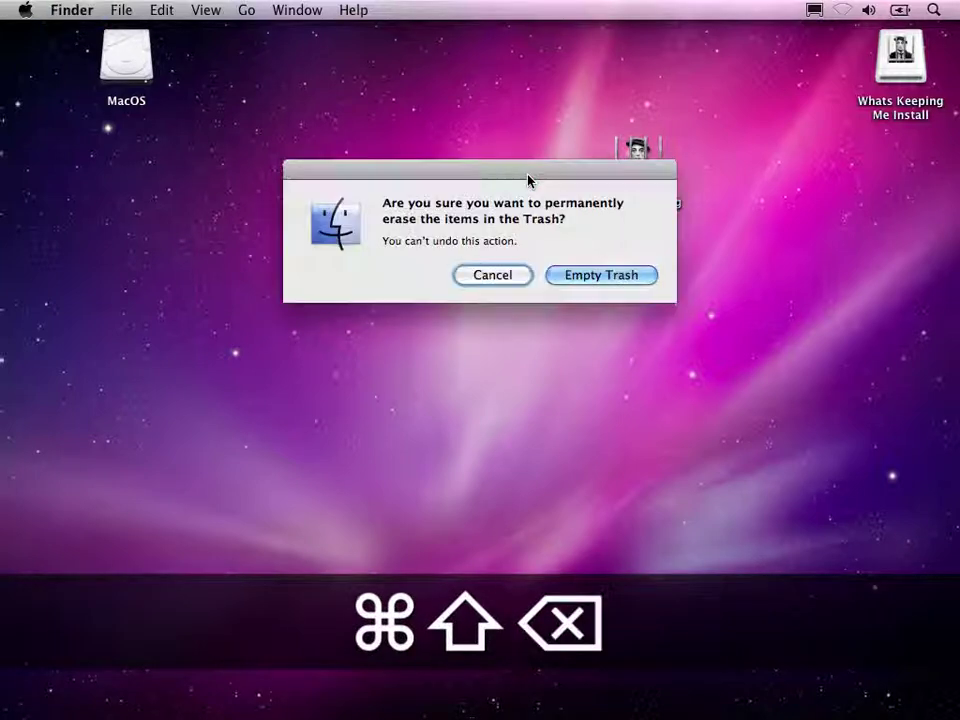
key("Return")
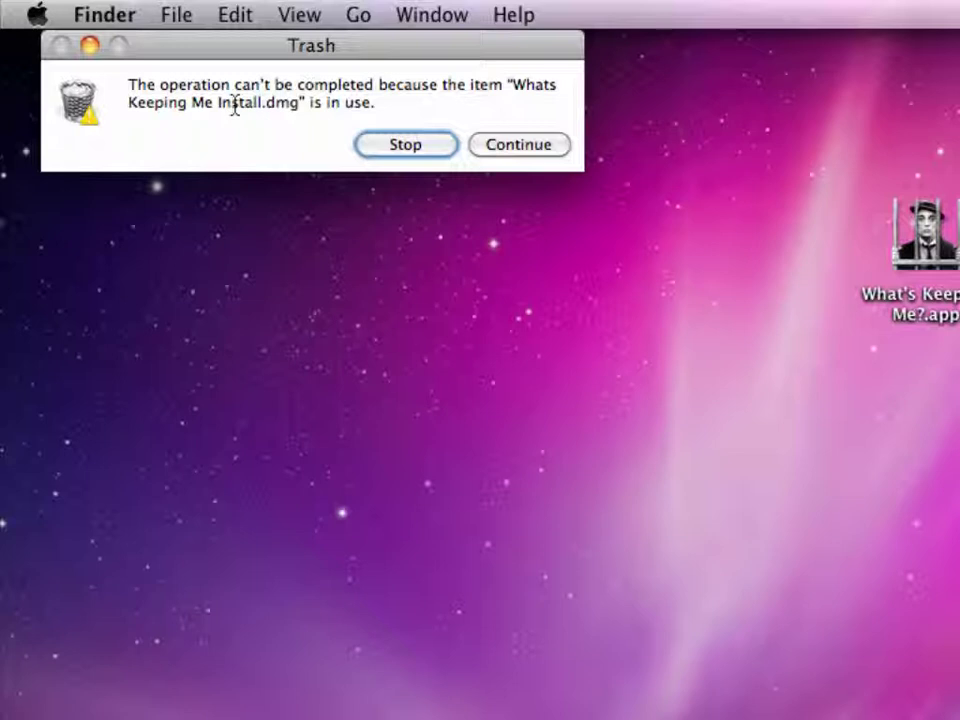
left_click(375, 150)
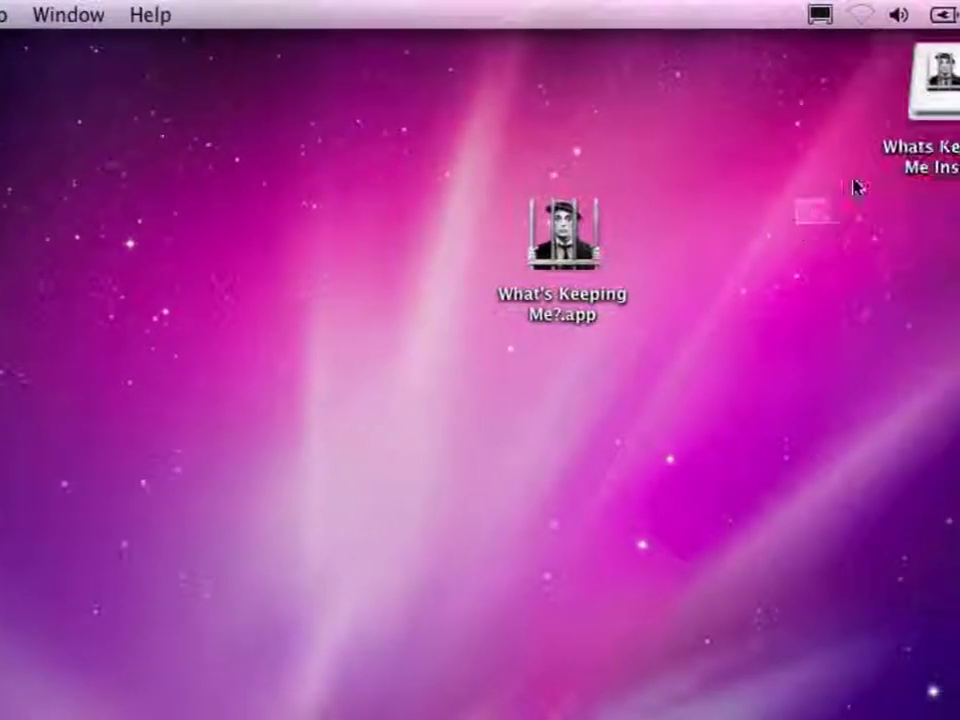
left_click_drag(855, 187, 959, 30)
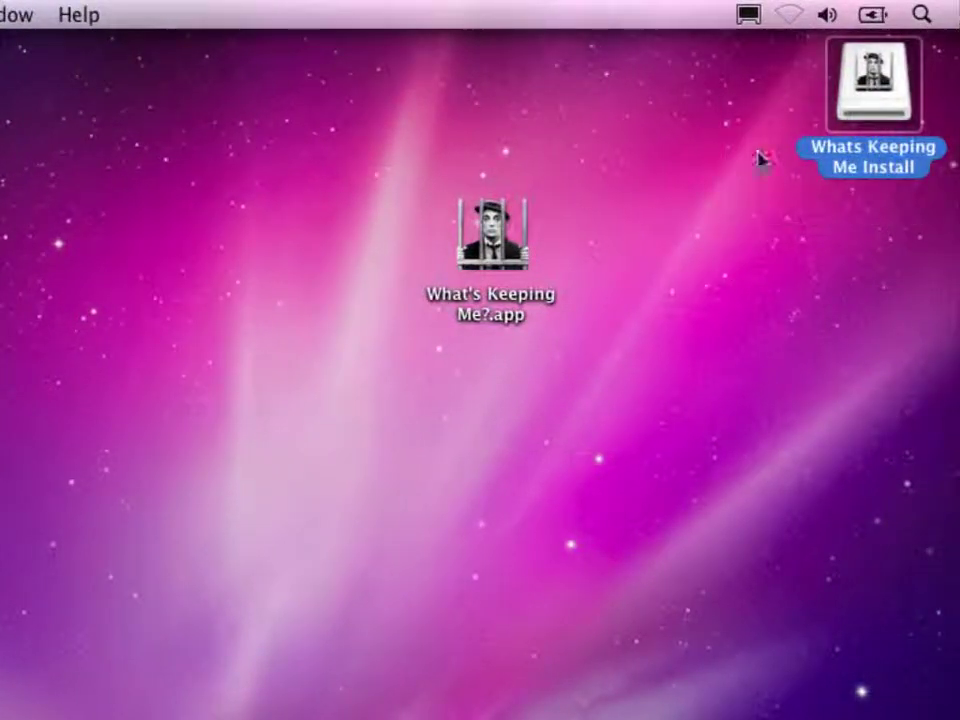
left_click(604, 241)
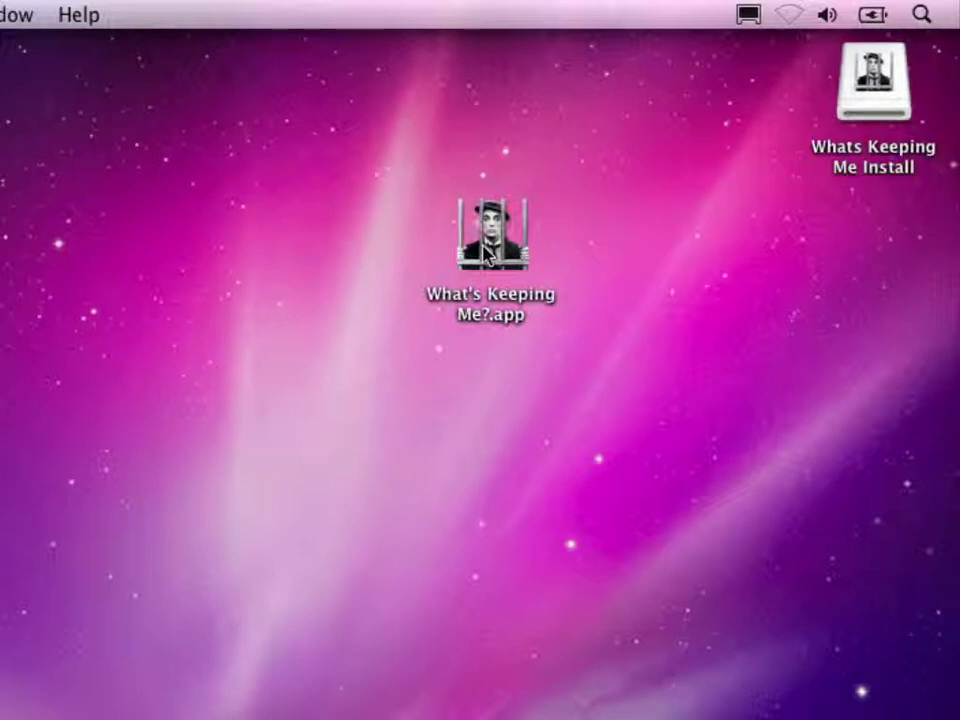
Step: Run What's Keeping Me? on the trashed installer image, revealing diskimages-helper, process 29420
double_click(485, 250)
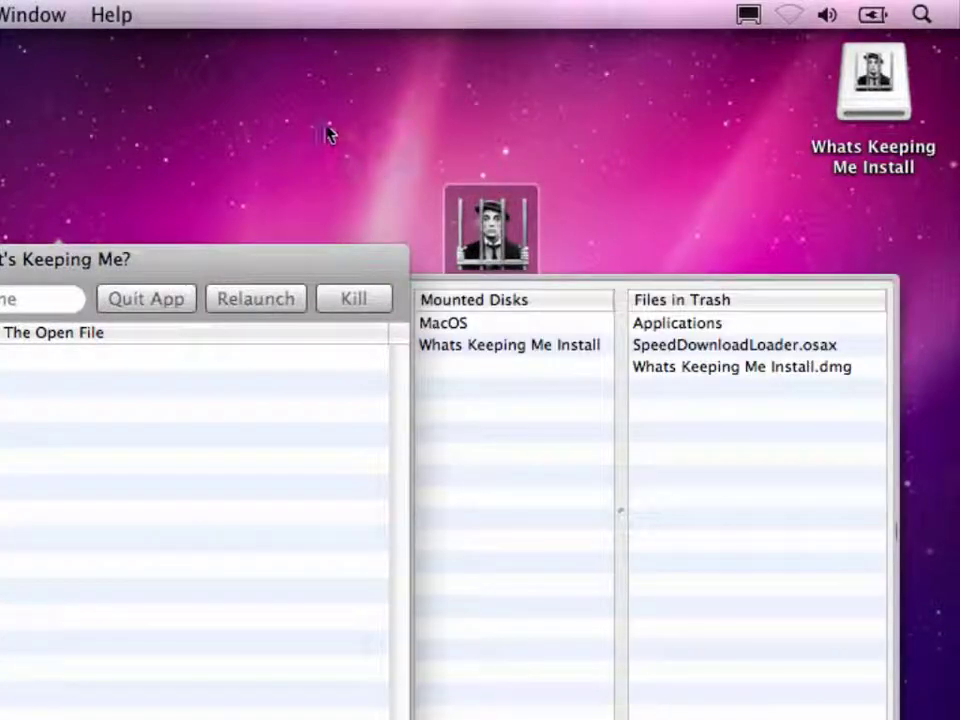
left_click(321, 124)
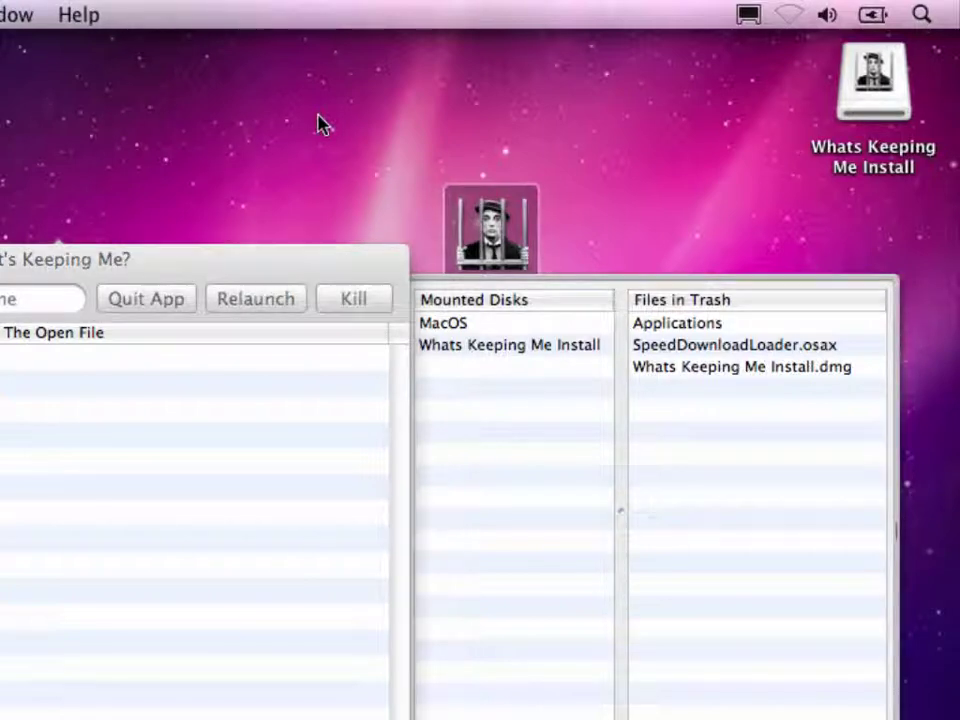
left_click(681, 448)
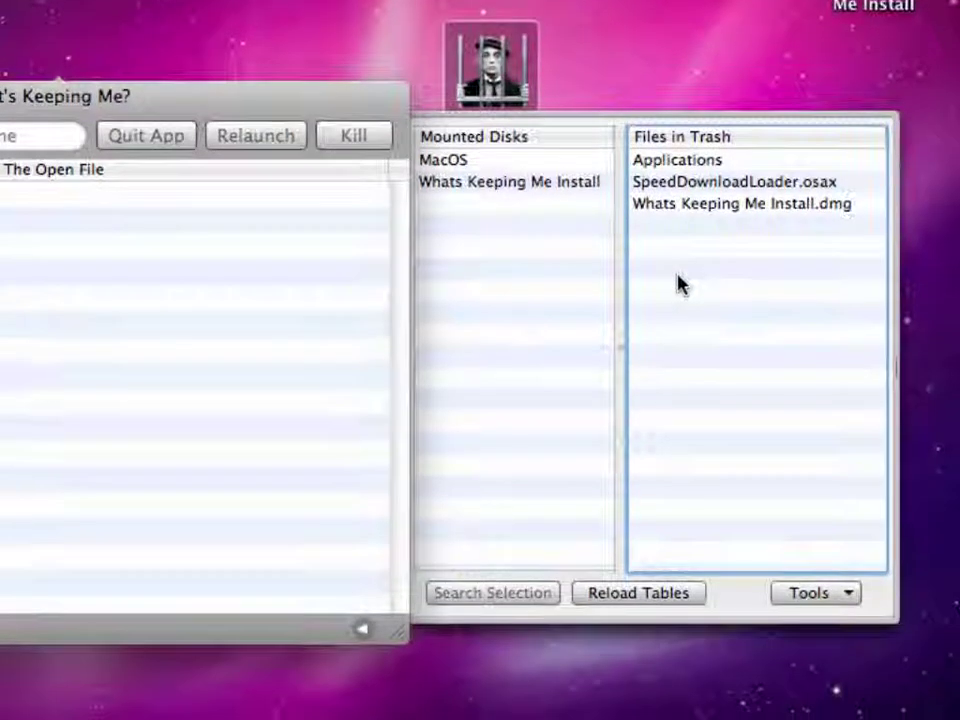
double_click(681, 206)
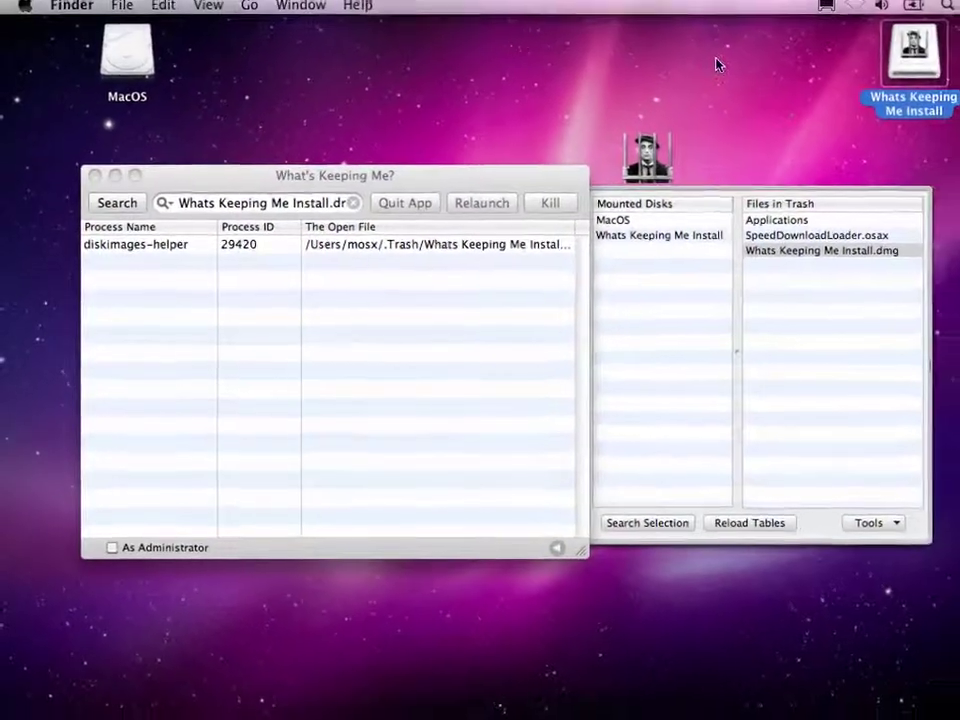
Step: Eject the Whats Keeping Me Install disk and empty the Trash again
key("super+e")
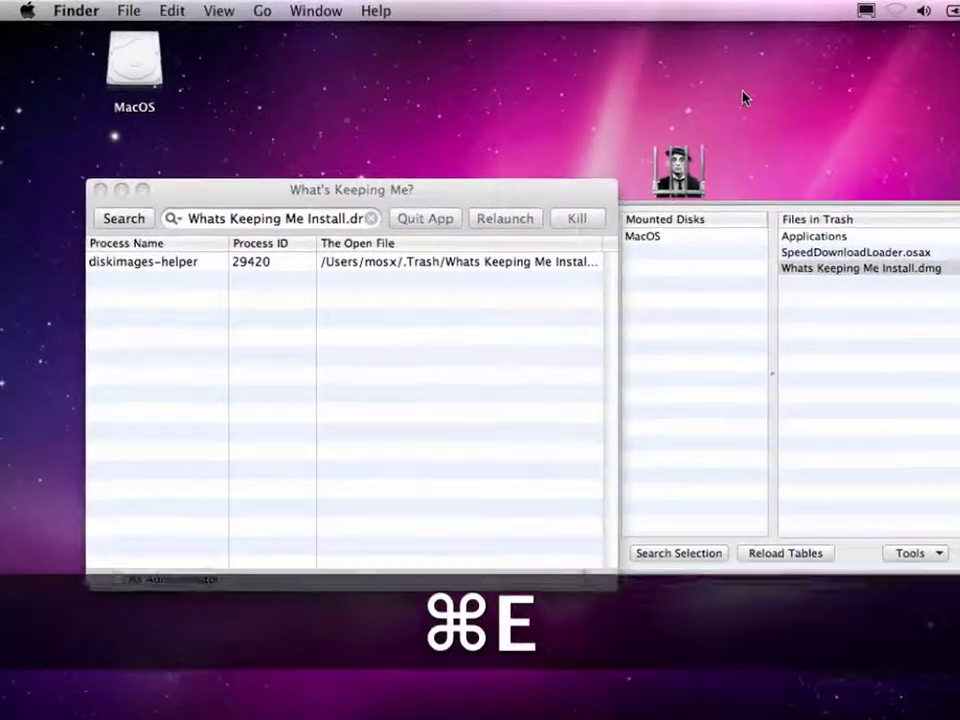
key("super+shift+BackSpace")
key("Return")
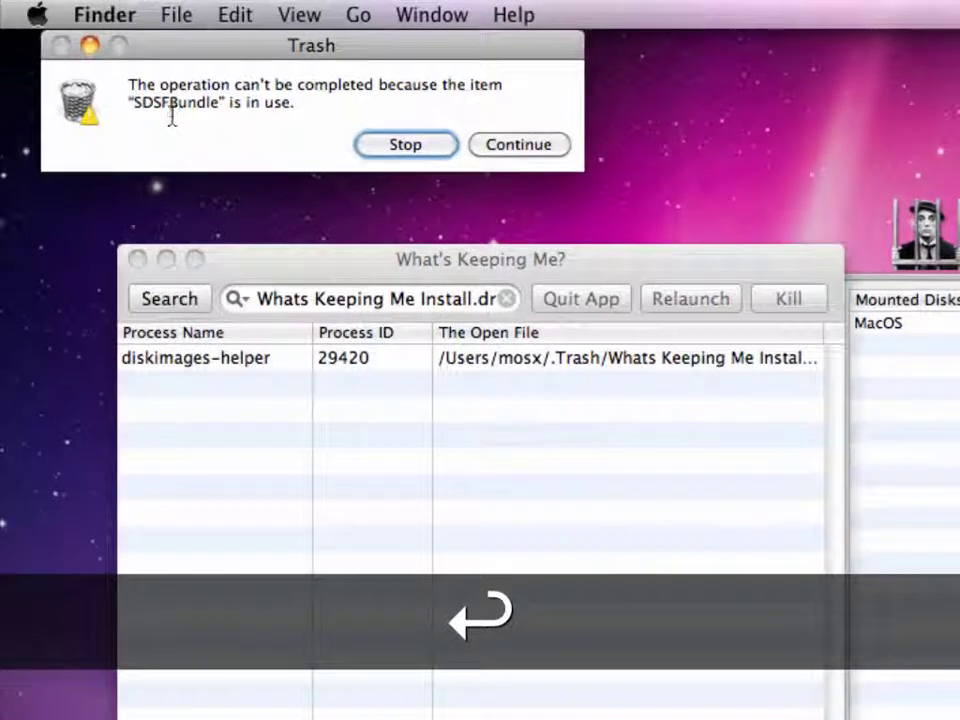
Step: Select the SDSFBundle in-use alert's message text
double_click(156, 103)
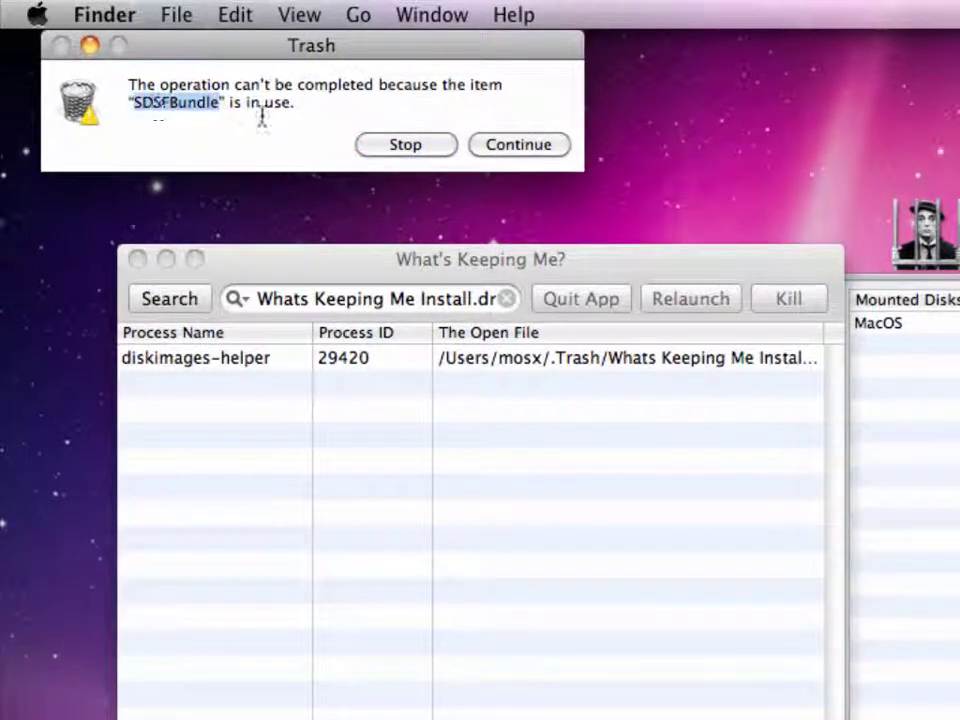
double_click(137, 86)
left_click(474, 82)
left_click_drag(474, 82, 452, 101)
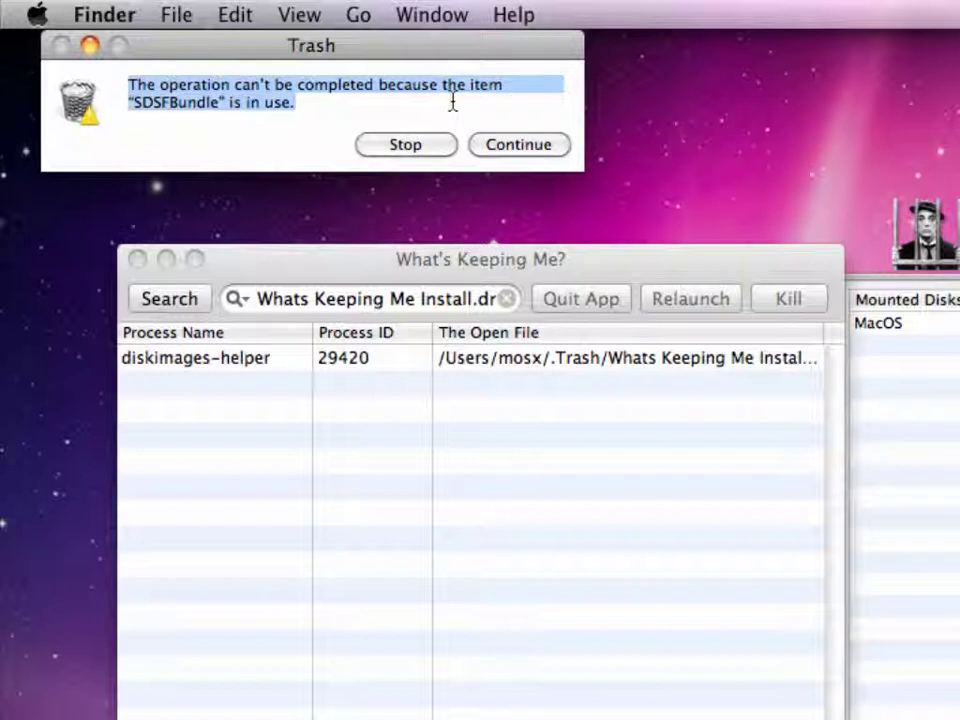
left_click(298, 124)
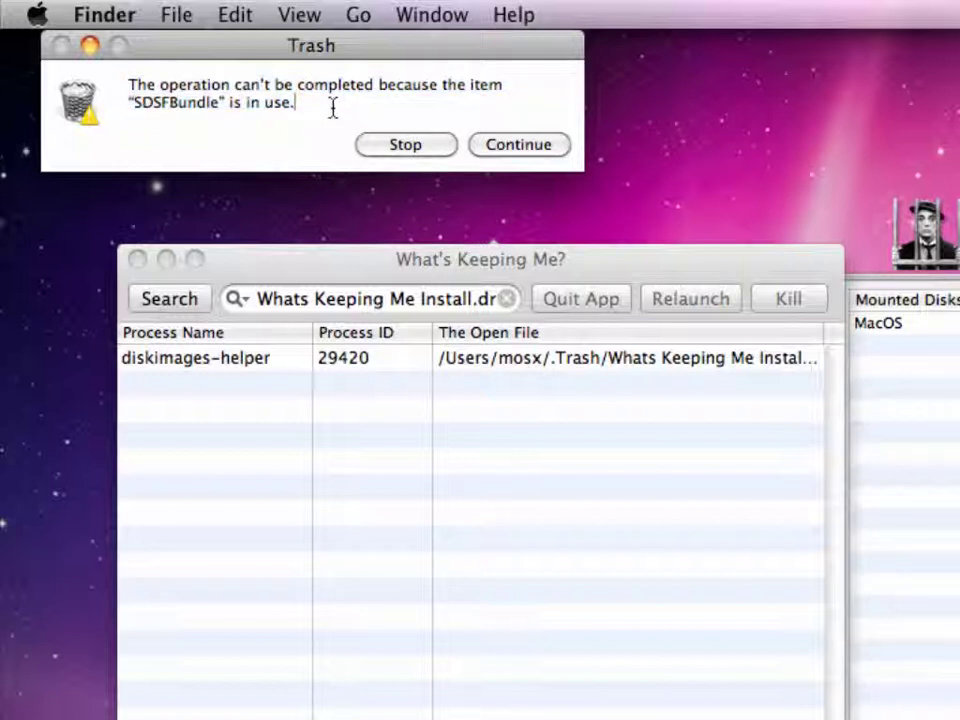
Step: Find which processes hold SpeedDownloadLoader.osax open, then retry emptying the Trash from Finder
left_click(396, 148)
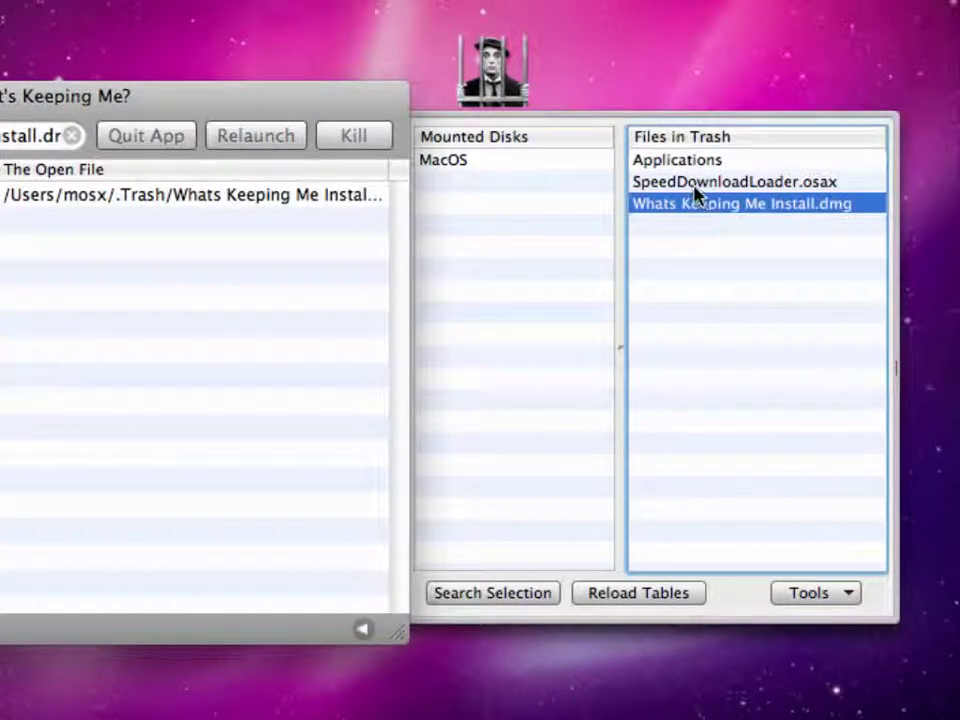
left_click(692, 188)
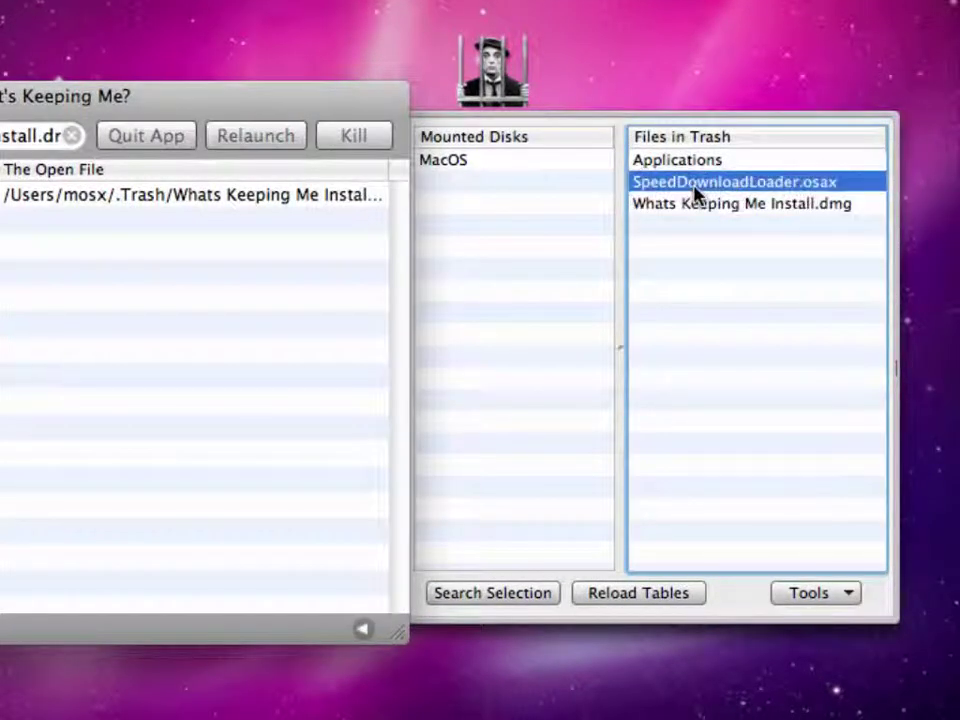
left_click(503, 588)
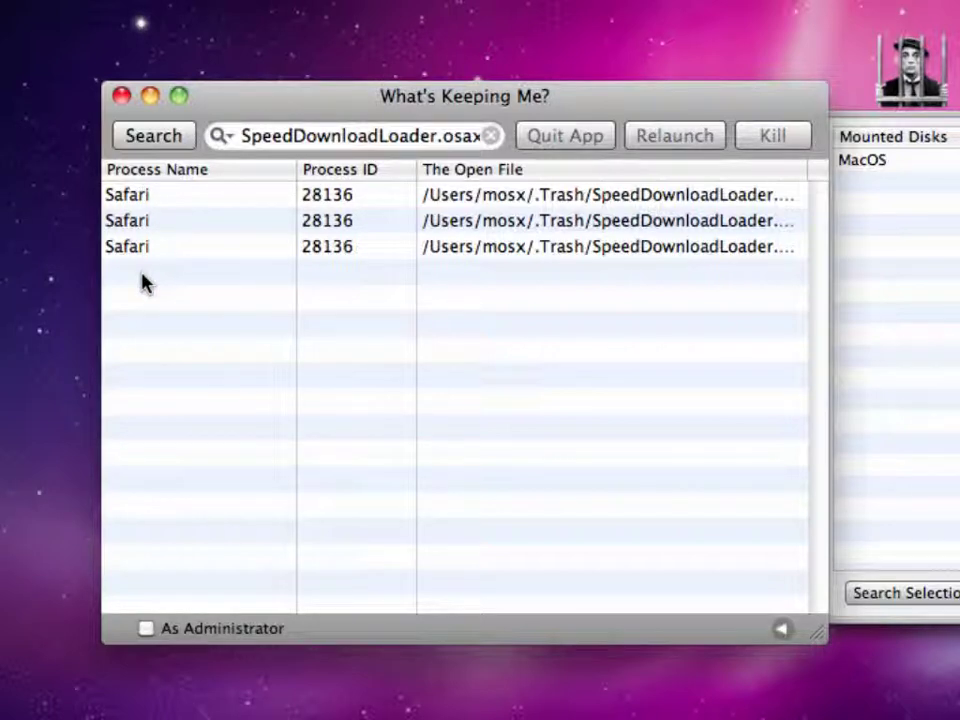
key("super+Tab")
key("super+Tab")
key("super+Tab")
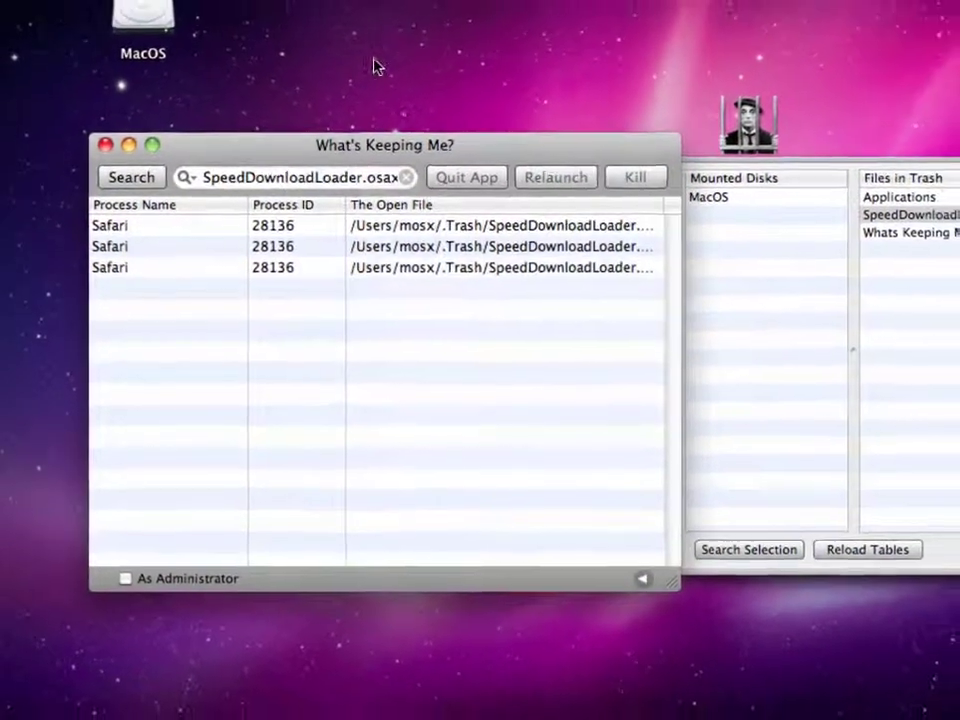
key("super+shift+BackSpace")
Step: Confirm permanently erasing the Trash, leaving the MacOS disk and three images on the desktop
key("Escape")
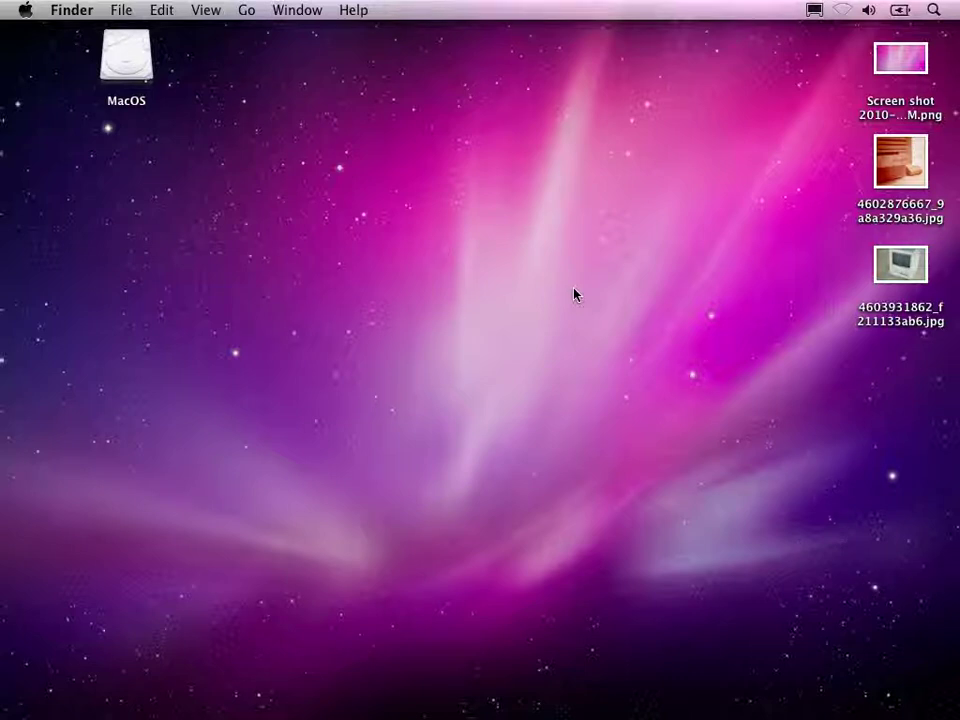
Step: Launch Automator through Spotlight
key("super+space")
type("autom")
key("BackSpace")
type("m")
key("Return")
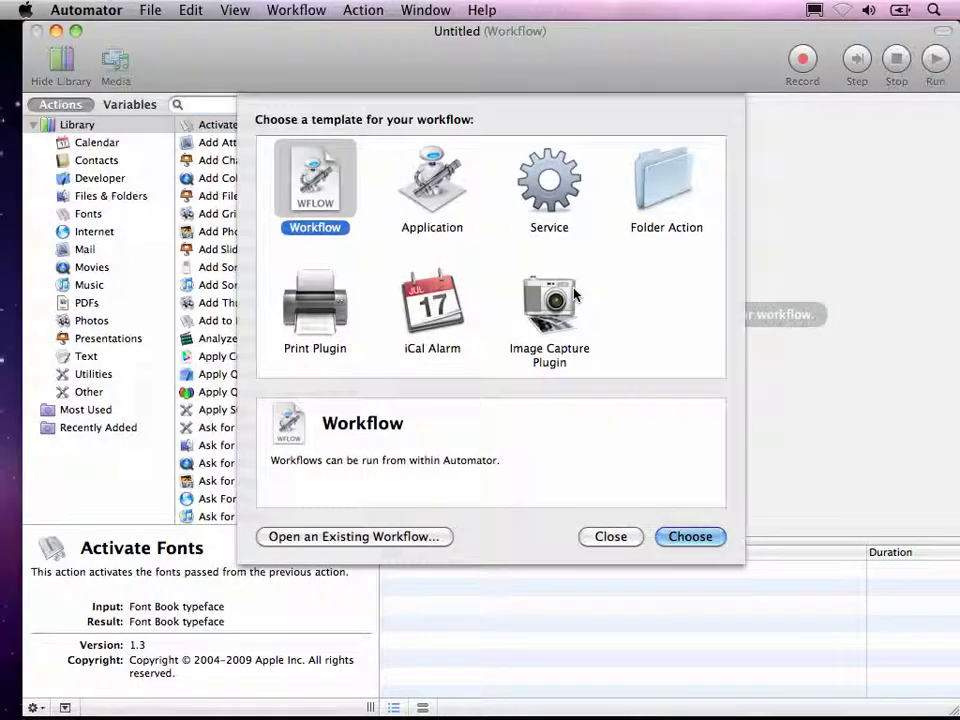
Step: Create a Service workflow with the Rename Finder Items action, declining the Copy Finder Items step
left_click(550, 174)
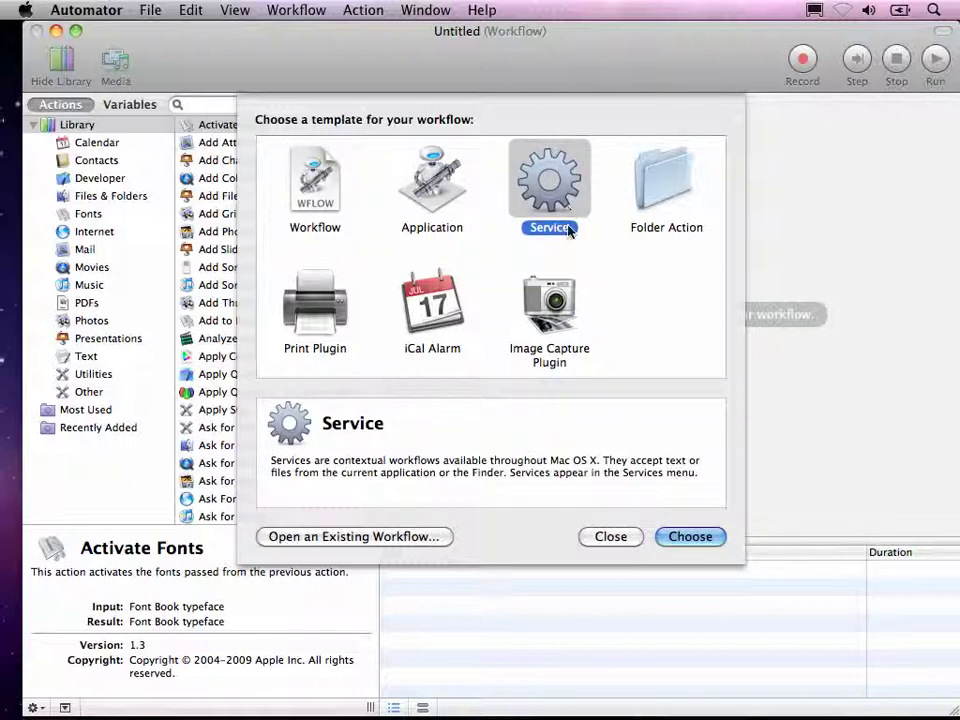
left_click(690, 537)
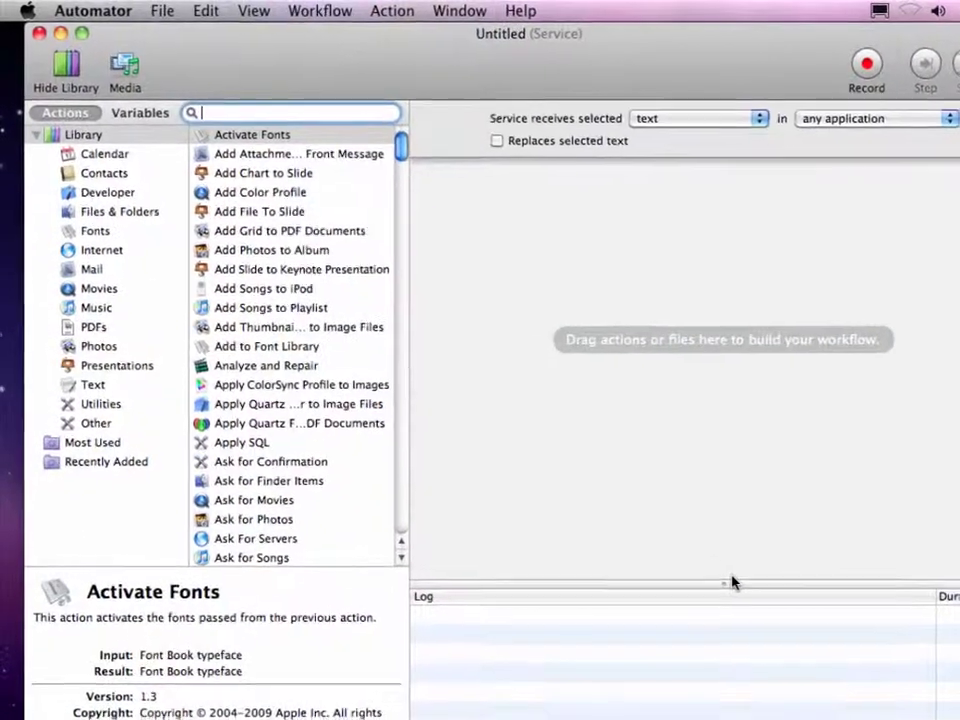
type("rename")
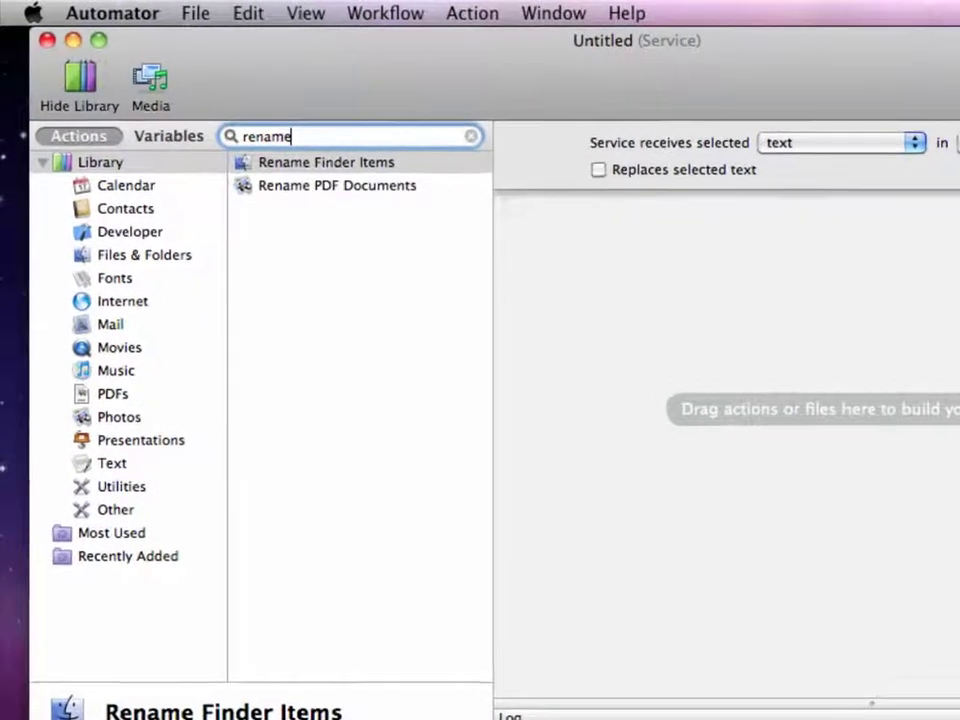
left_click(320, 175)
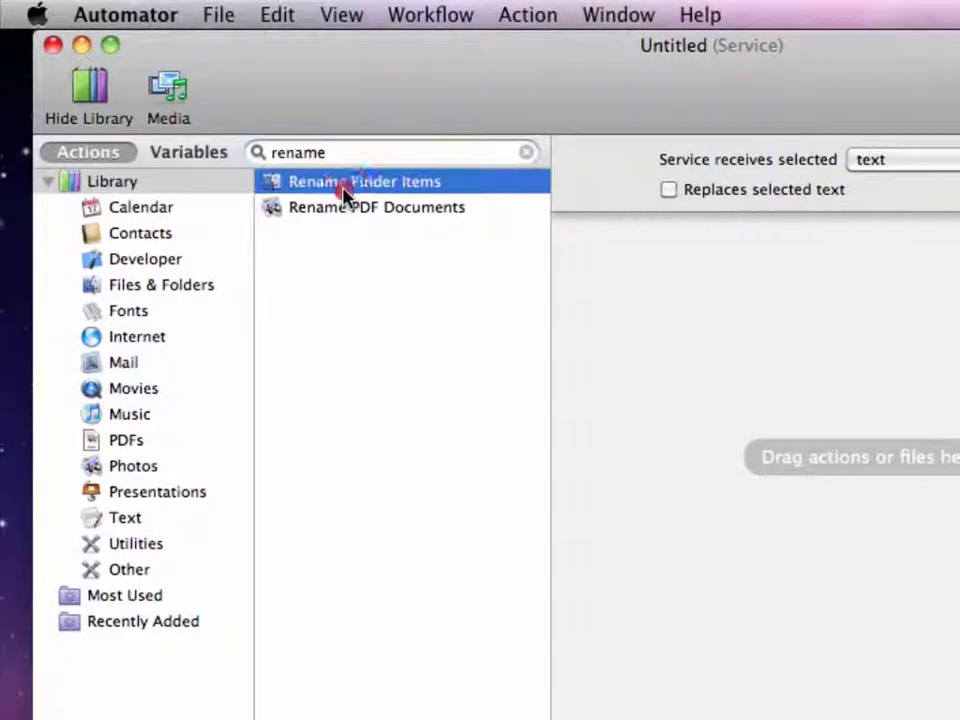
double_click(345, 185)
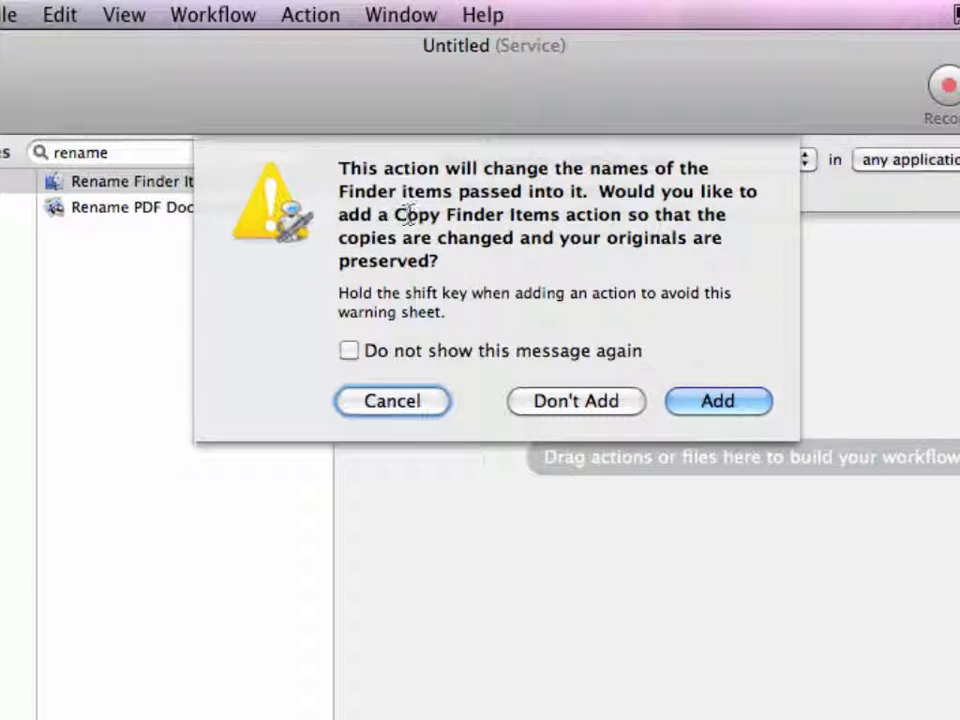
left_click_drag(398, 214, 587, 214)
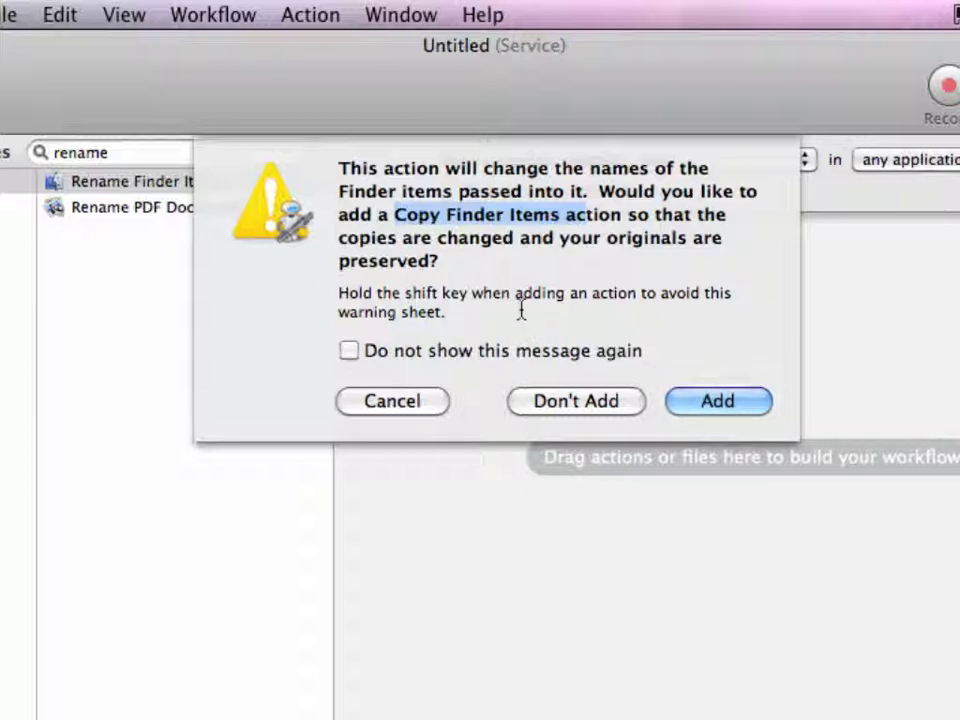
left_click(559, 412)
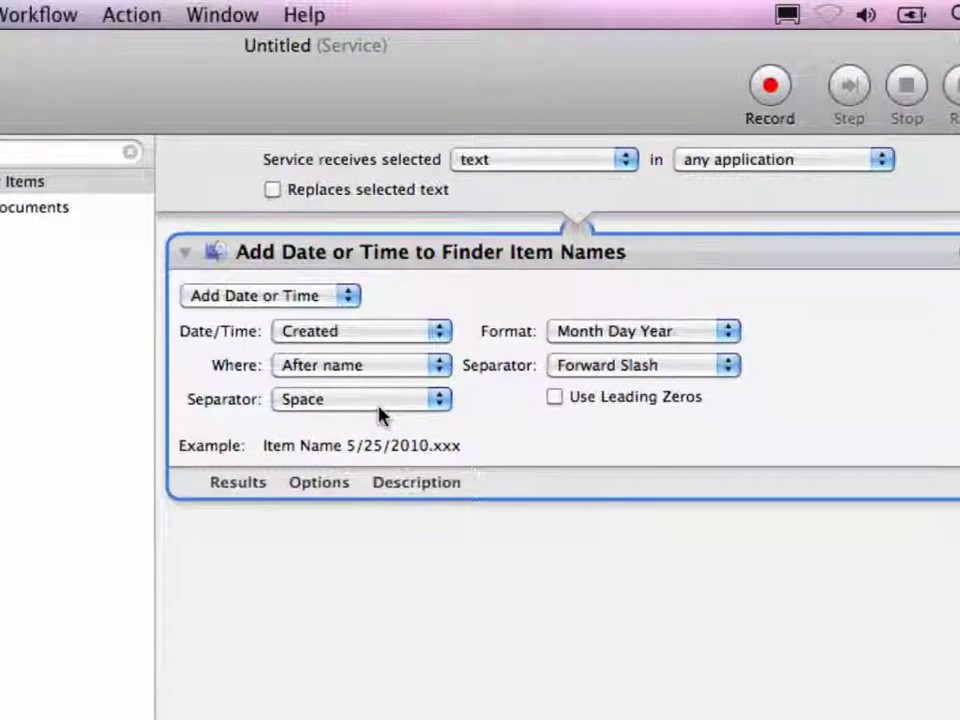
Step: Make the service receive files or folders in Finder.app and show the rename action when it runs
left_click(559, 162)
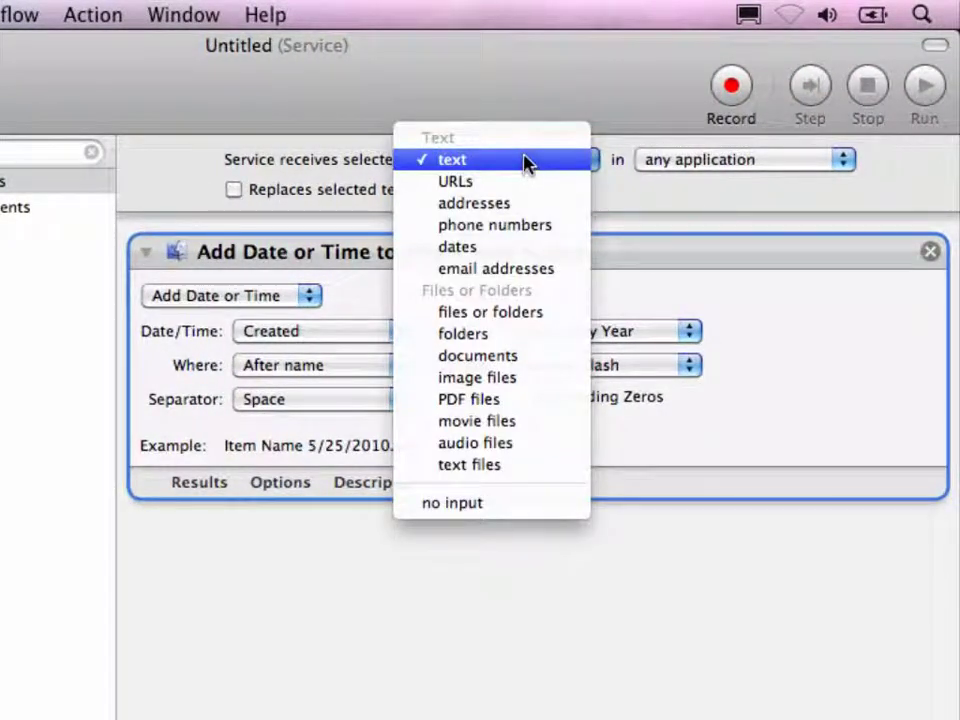
left_click(527, 314)
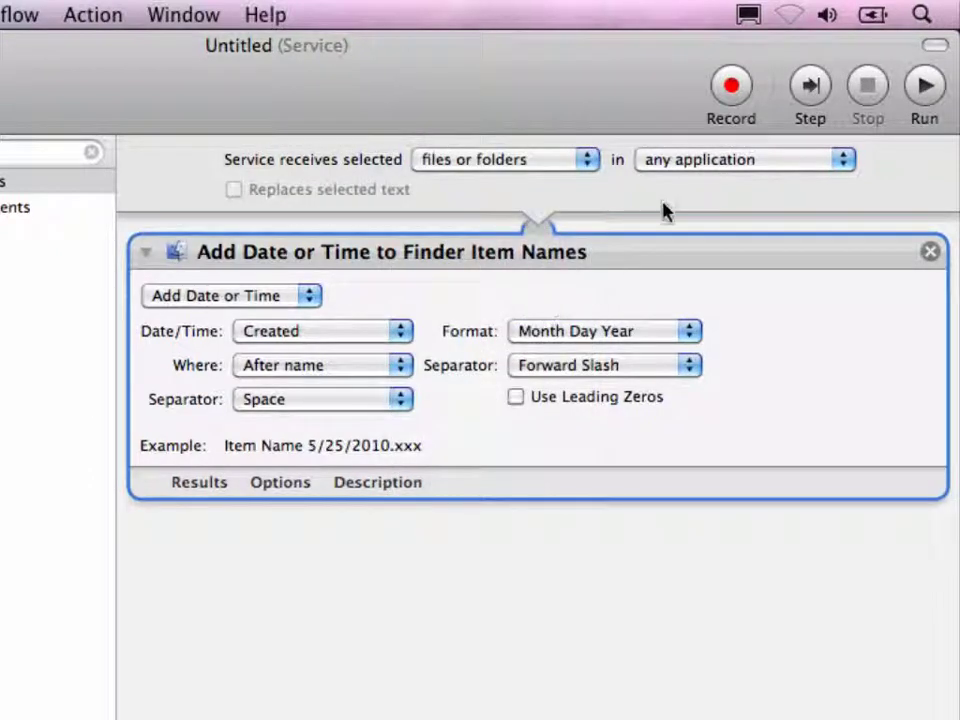
left_click(667, 168)
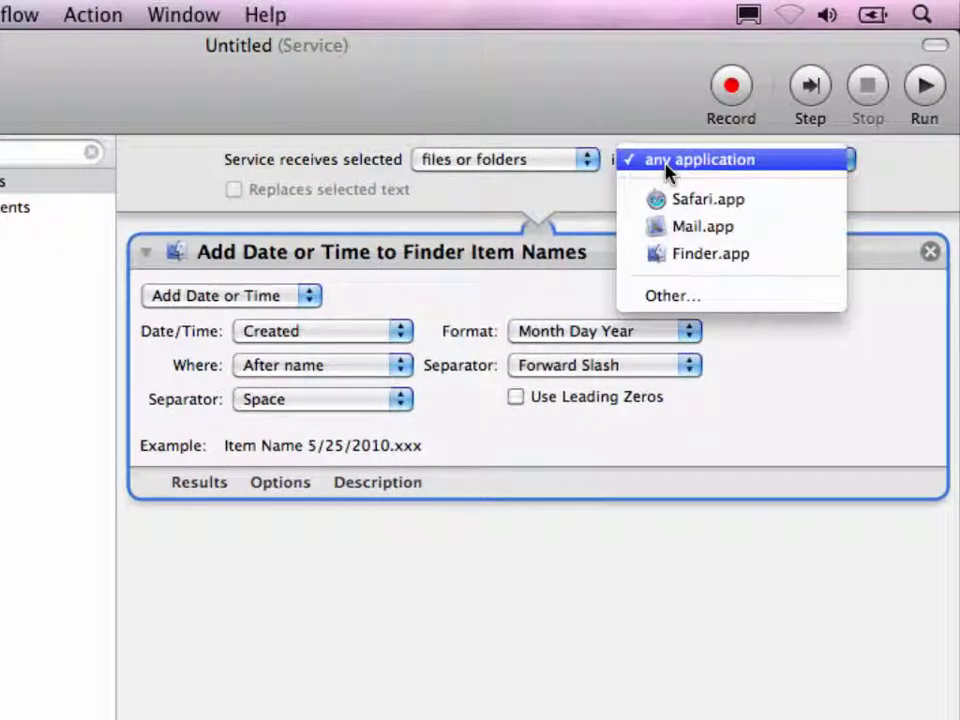
left_click(712, 254)
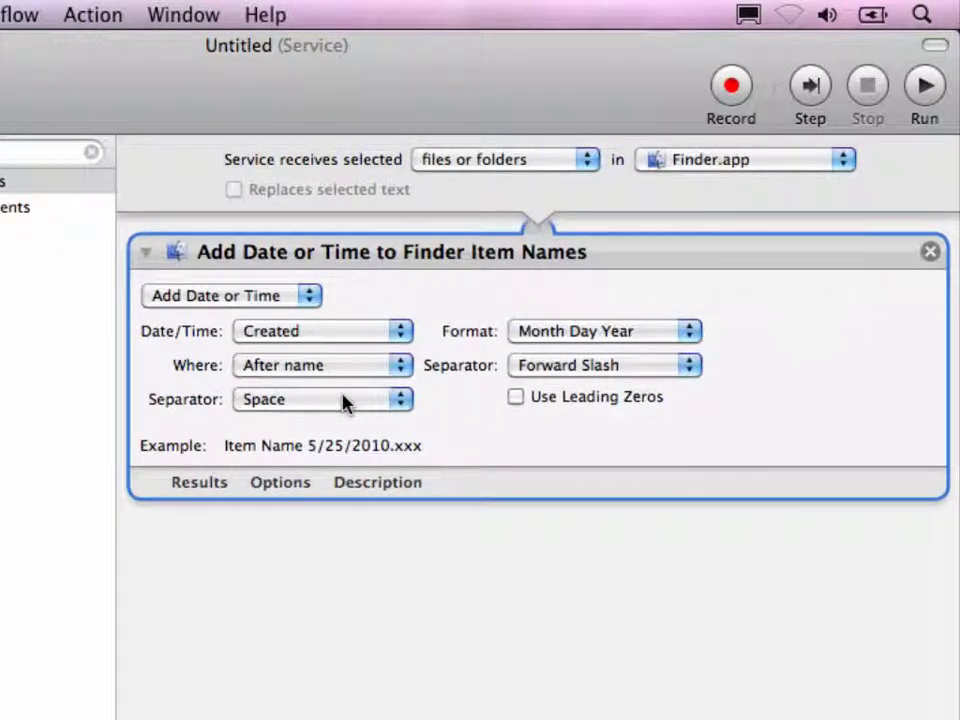
left_click(281, 483)
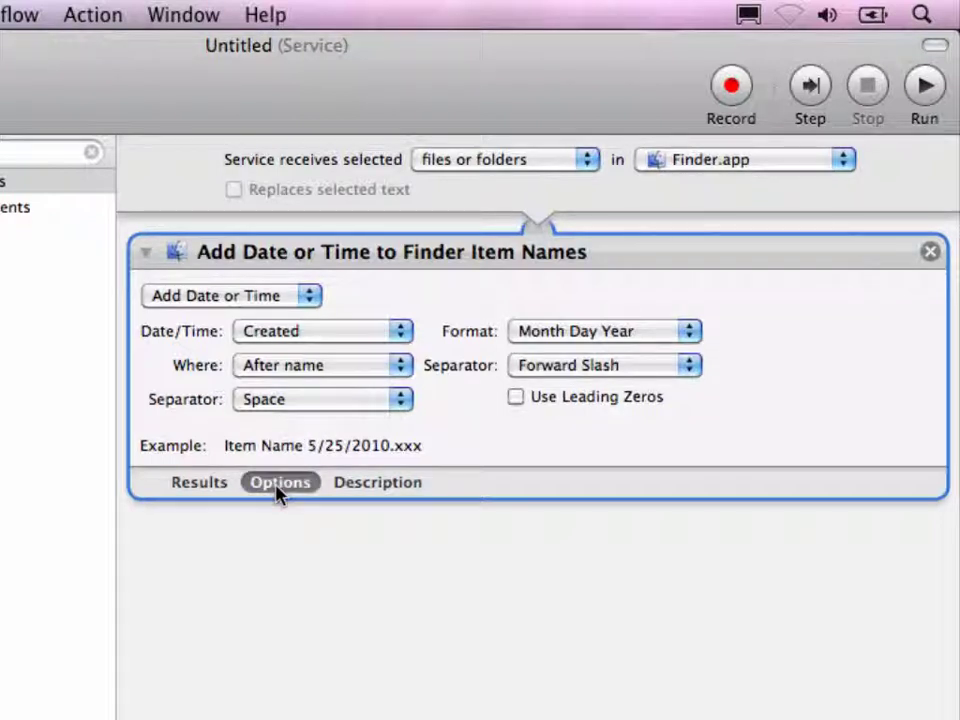
left_click(155, 524)
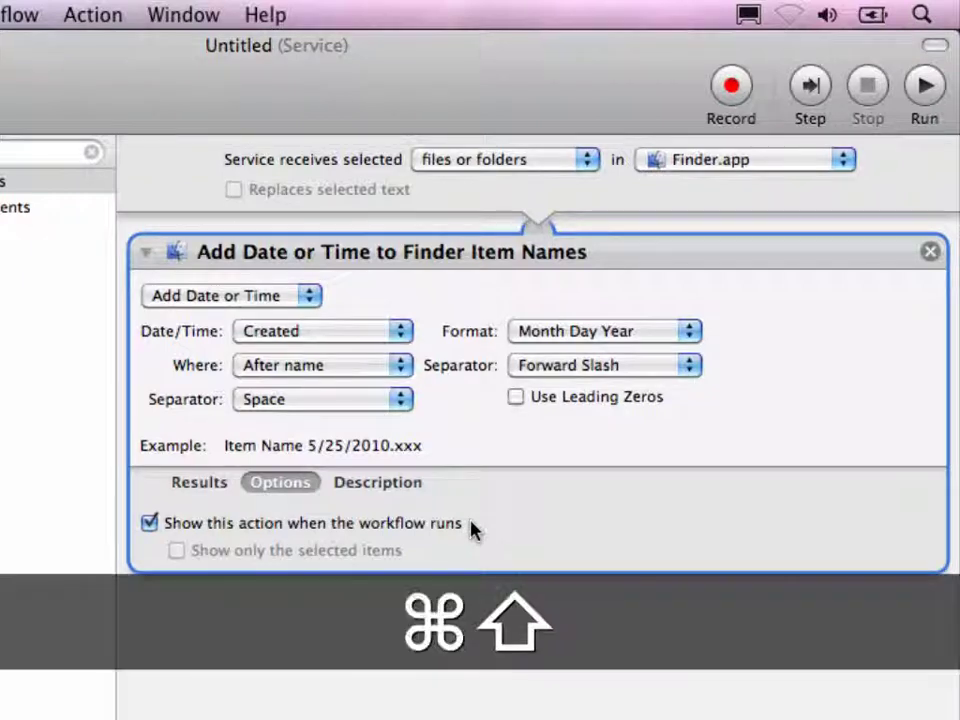
Step: Save the Automator service under the name 'Rename'
key("super+s")
type("Rename")
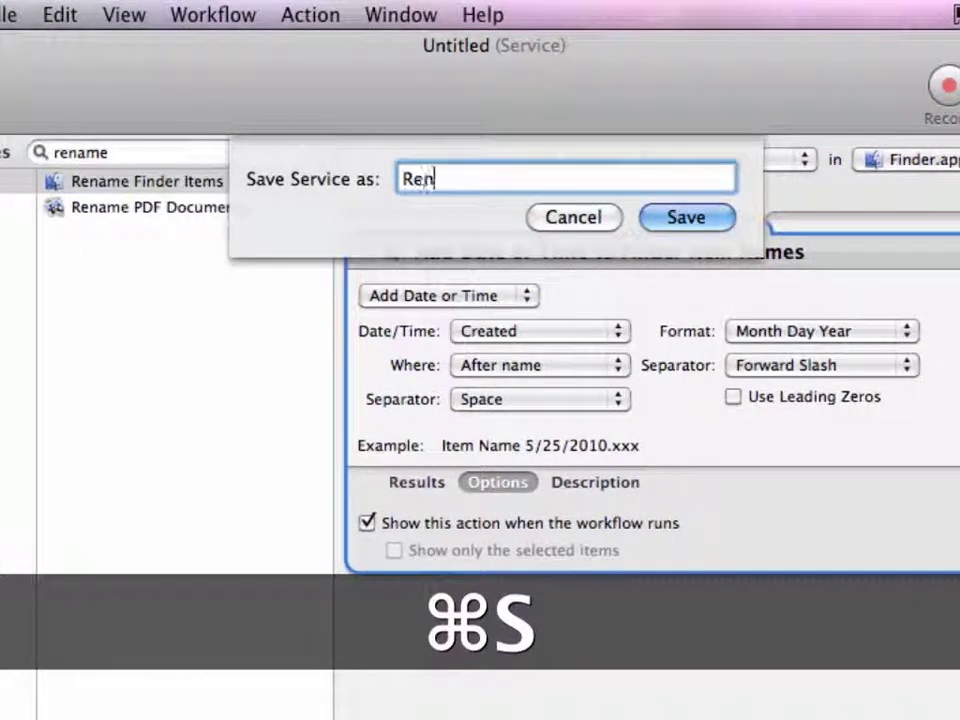
key("Return")
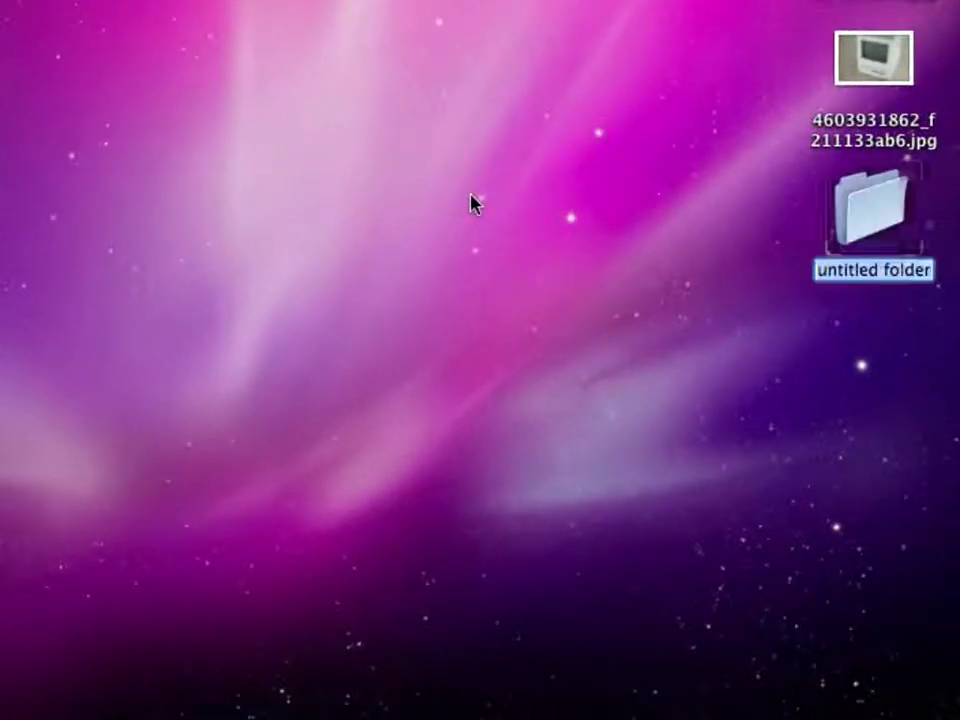
Step: Finish naming the new desktop folder and run the Rename service on it
key("Return")
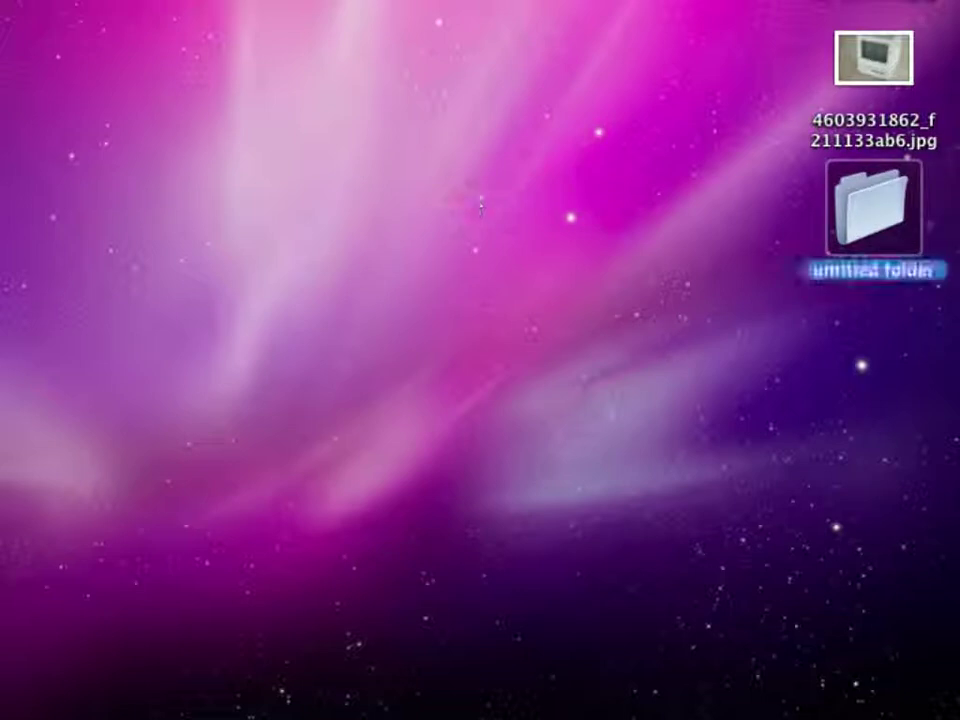
right_click(866, 208)
mouse_move(639, 643)
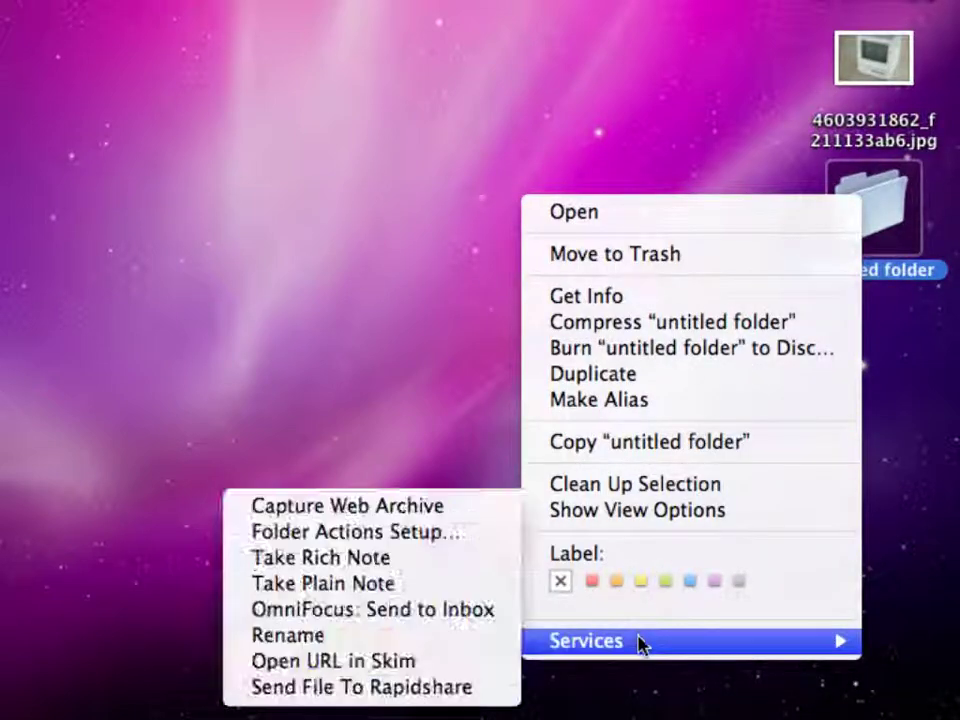
left_click(472, 641)
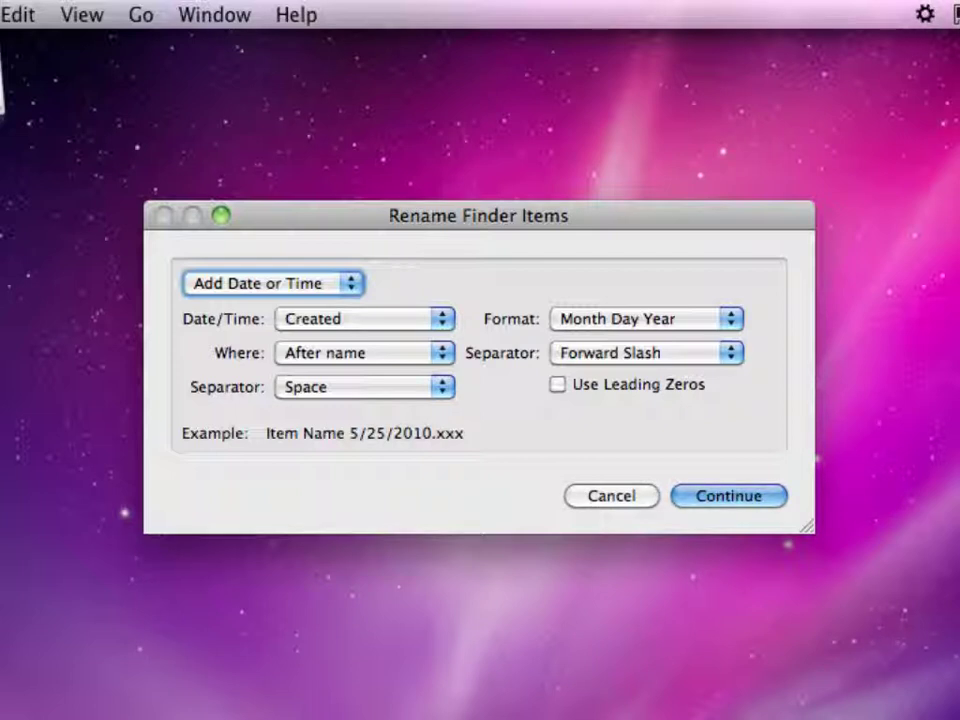
Step: Try the Add Text and Change Case rename methods and look over their options
left_click(330, 289)
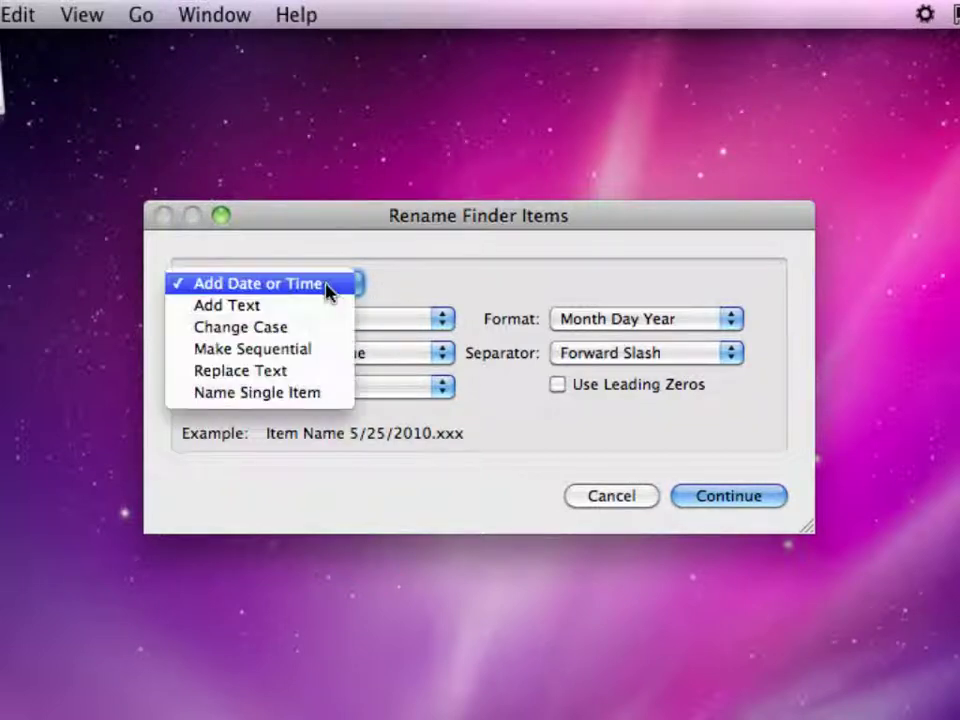
left_click(321, 308)
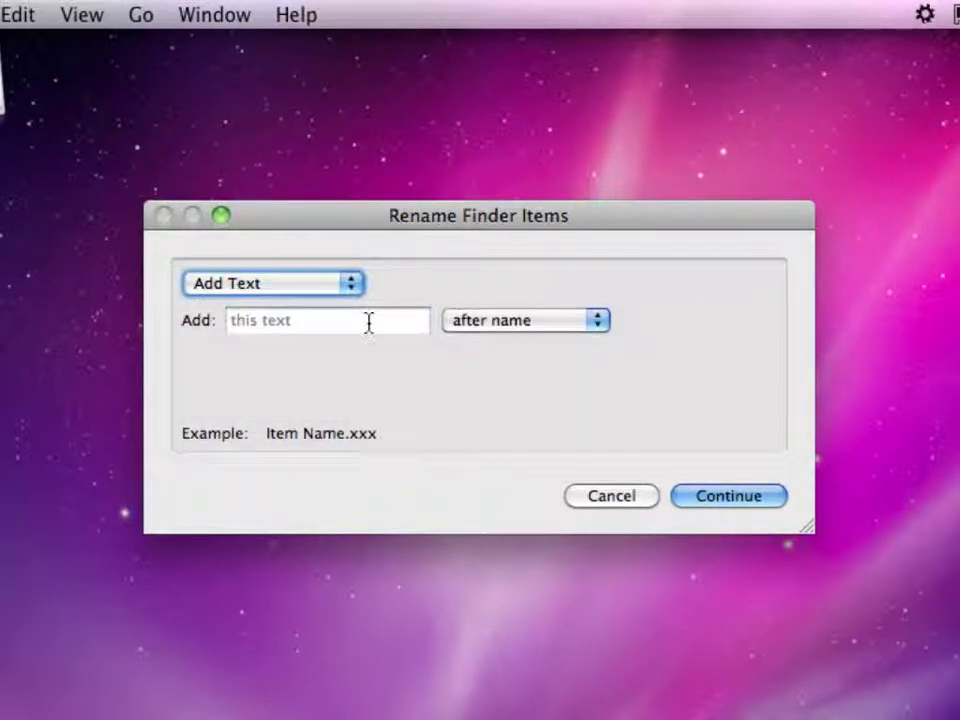
left_click(512, 322)
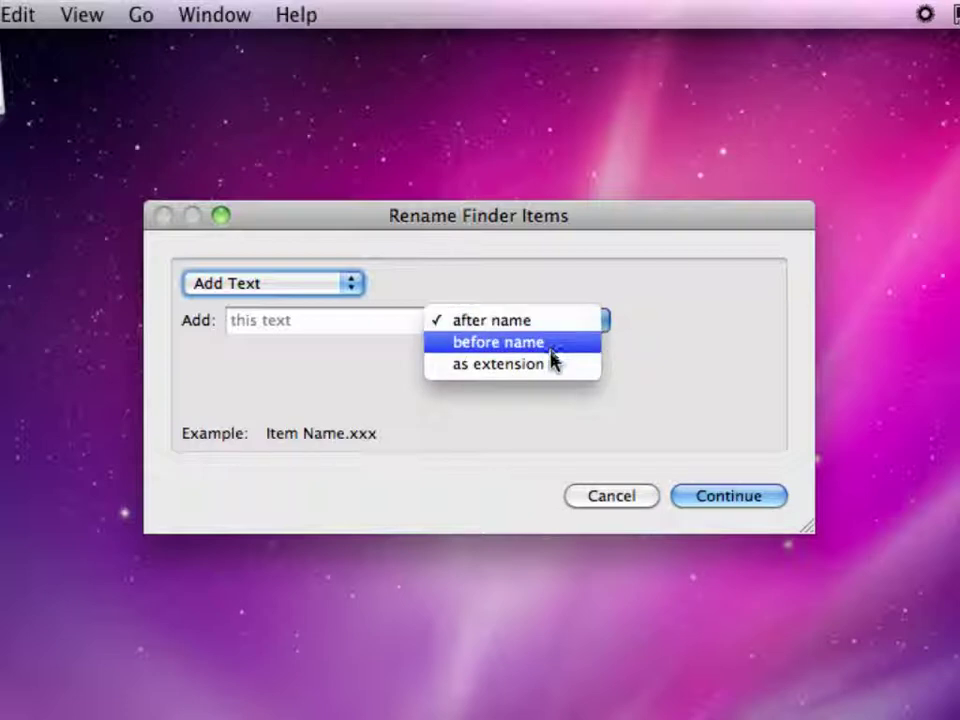
left_click(334, 288)
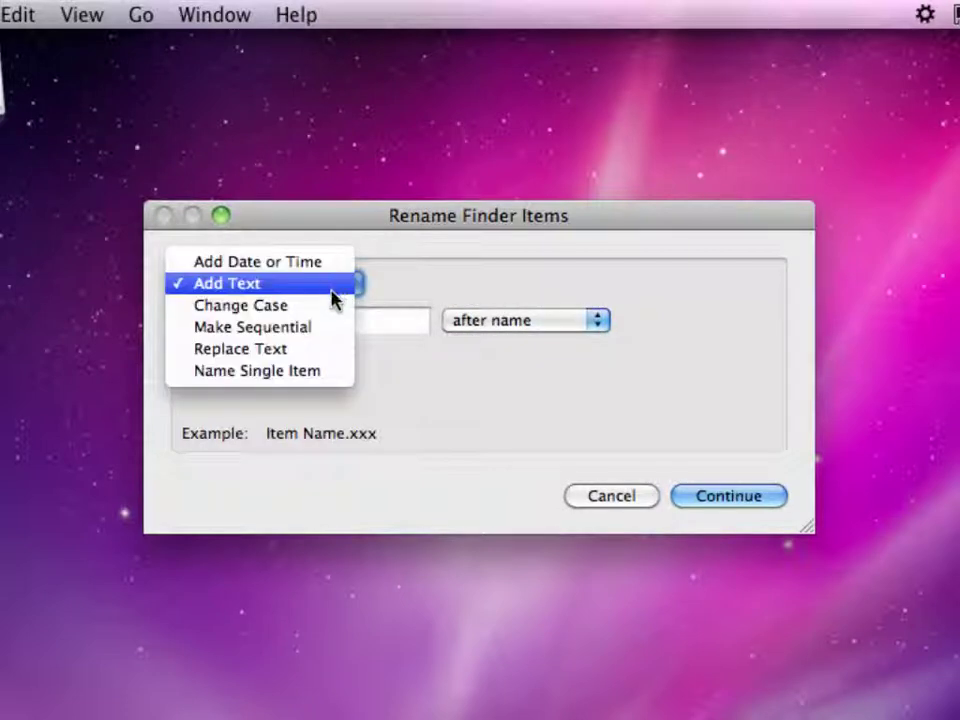
left_click(332, 305)
left_click(326, 321)
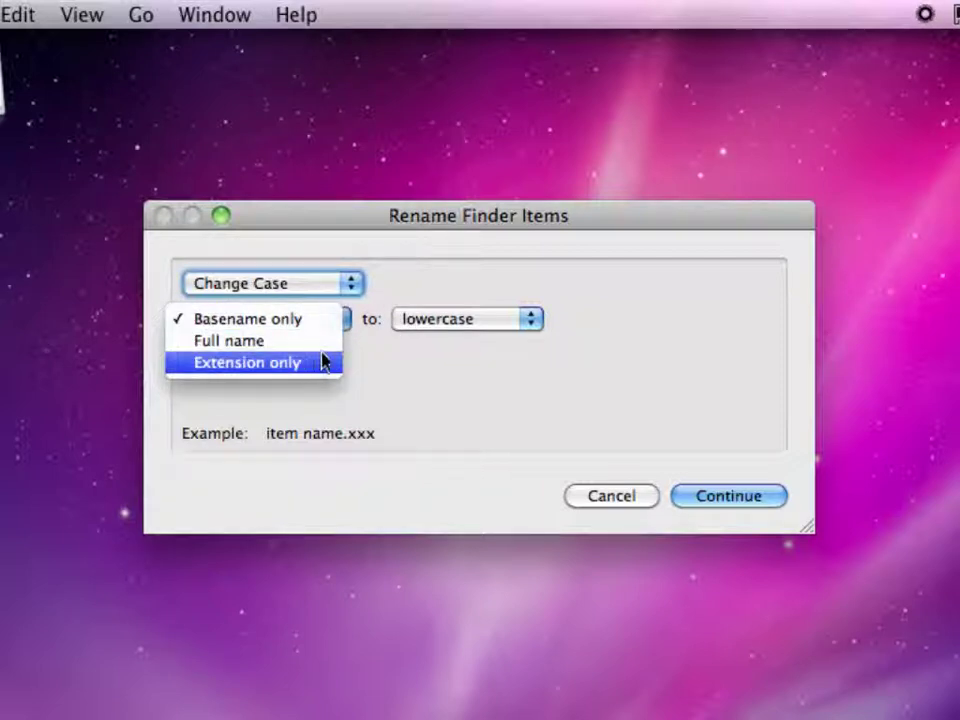
left_click(446, 328)
left_click(454, 322)
Step: Switch through Make Sequential to Replace Text and place the cursor in the Find field
left_click(322, 286)
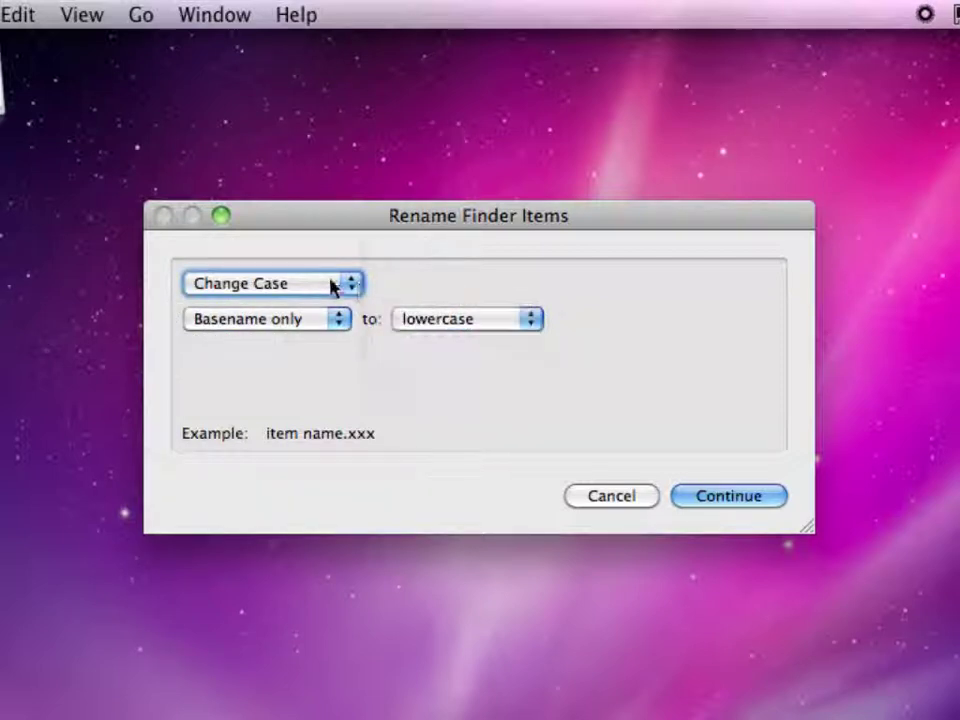
left_click(322, 286)
left_click(308, 306)
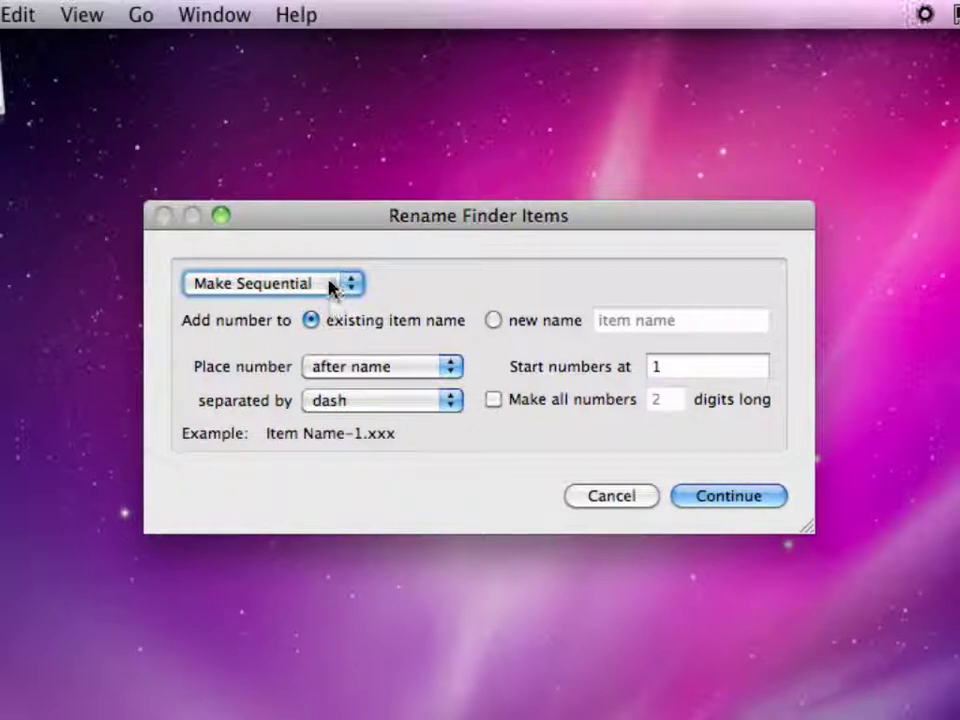
left_click(331, 289)
left_click(318, 308)
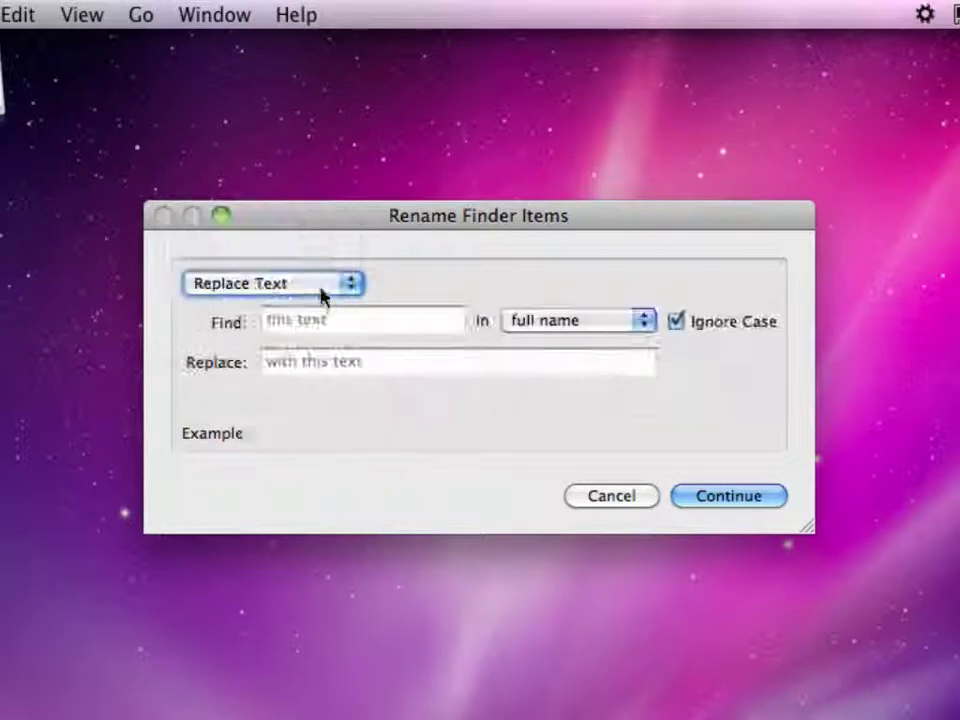
left_click(381, 318)
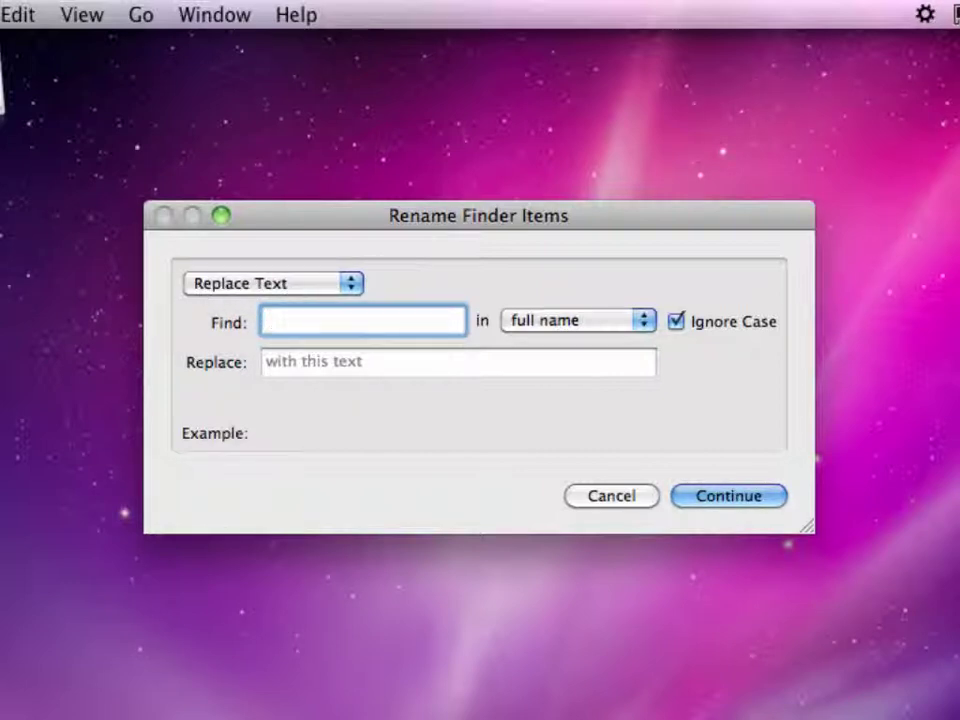
Step: Replace the space with an underscore to make the folder untitled_folder, then select it
left_click(381, 374)
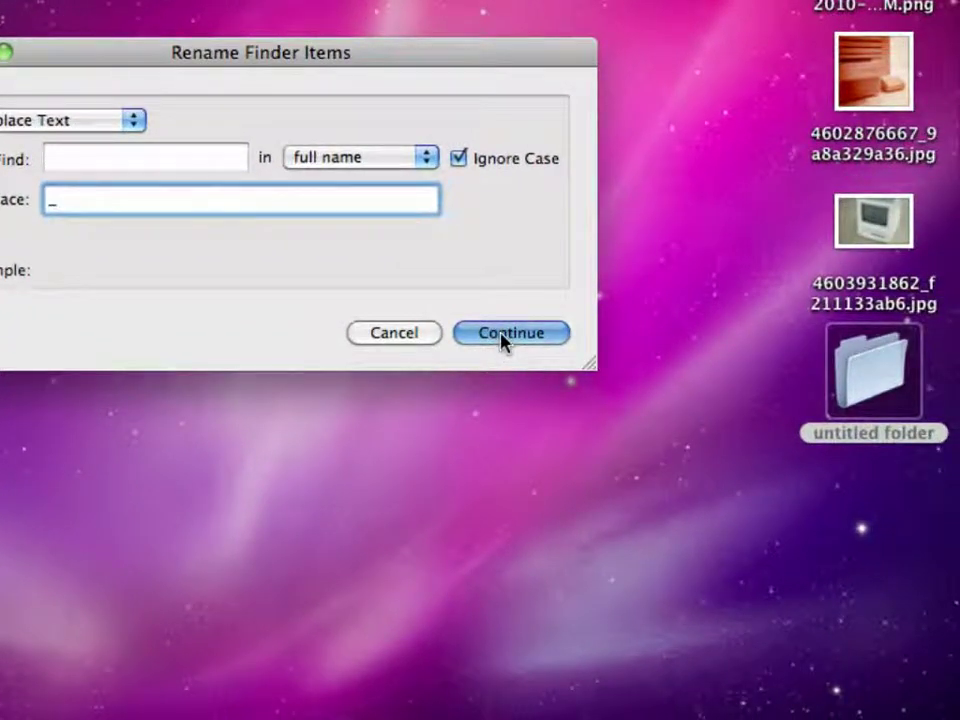
left_click(503, 340)
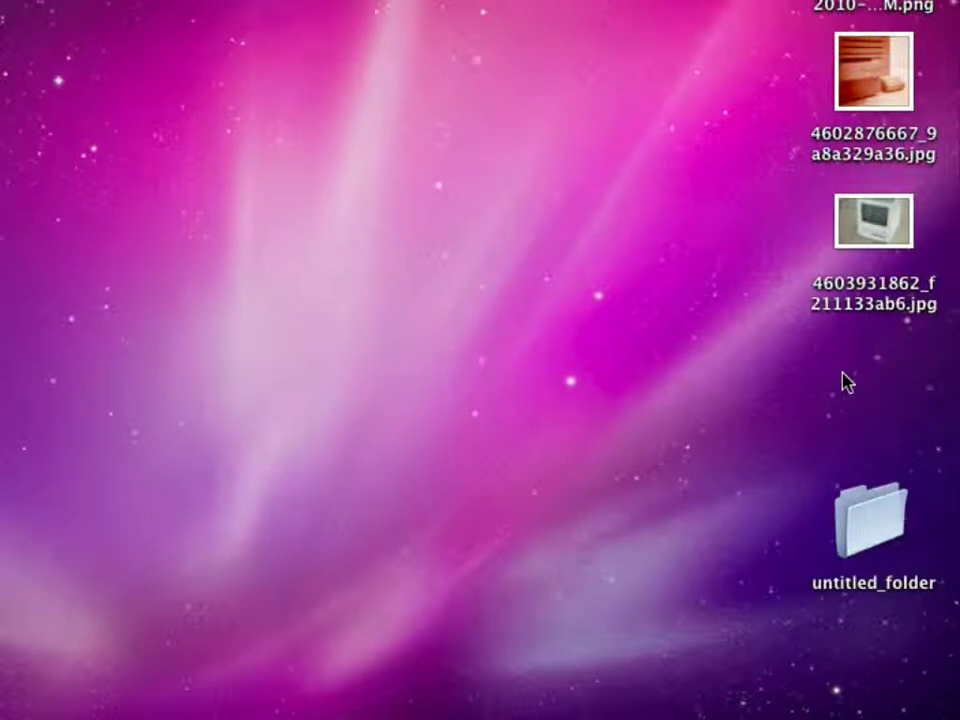
left_click_drag(722, 527, 840, 640)
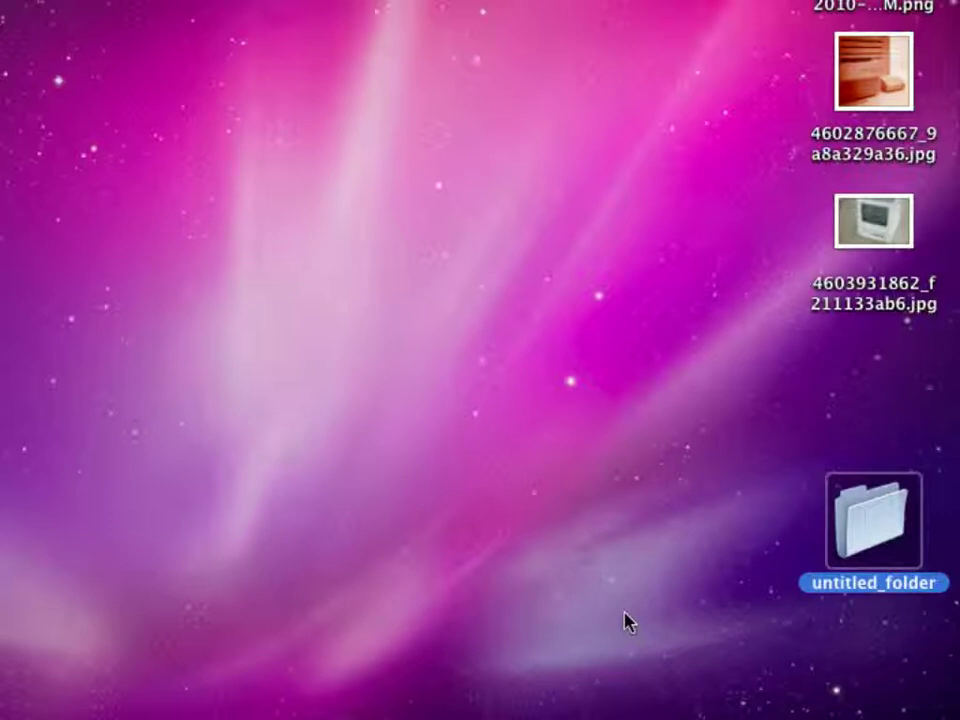
Step: Select the three desktop images and run the Rename service on them
key("super+BackSpace")
left_click_drag(621, 387, 932, 0)
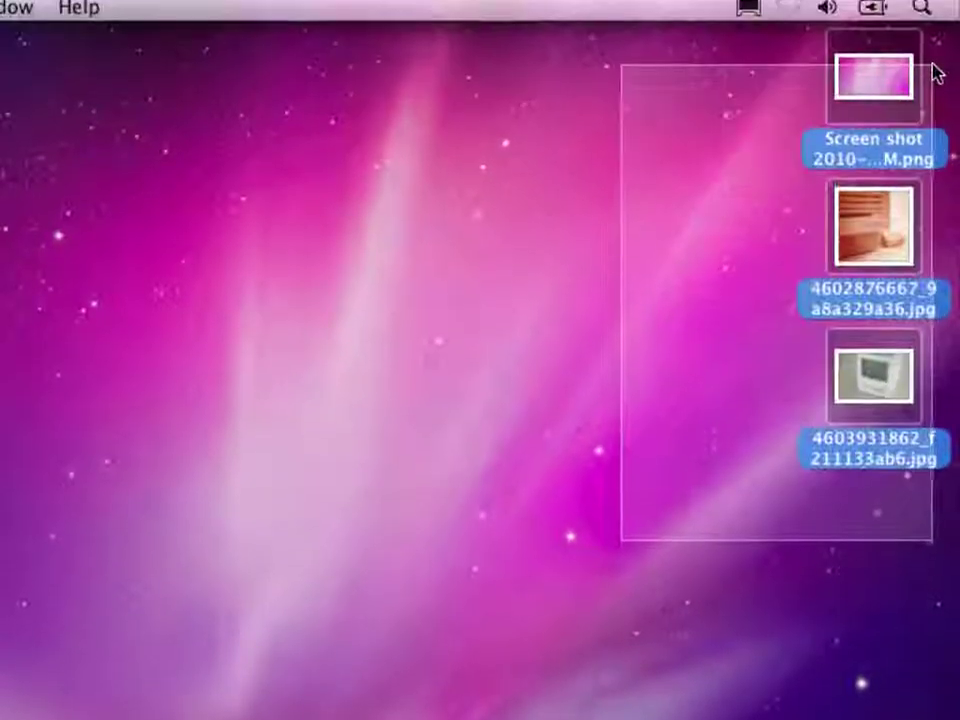
left_click_drag(937, 73, 935, 75)
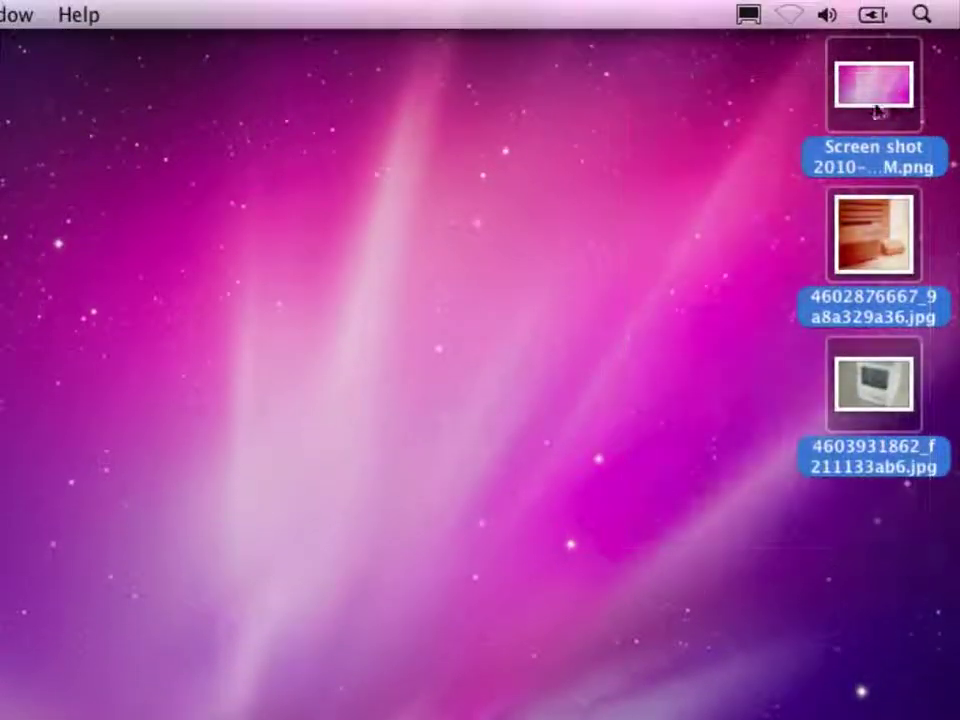
right_click(868, 119)
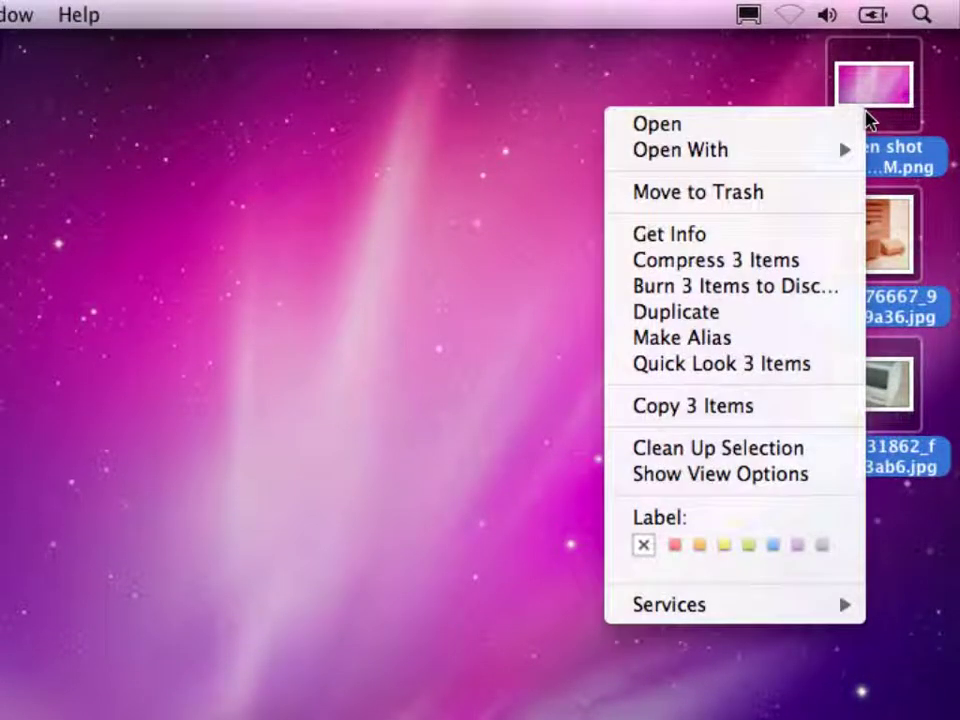
mouse_move(677, 609)
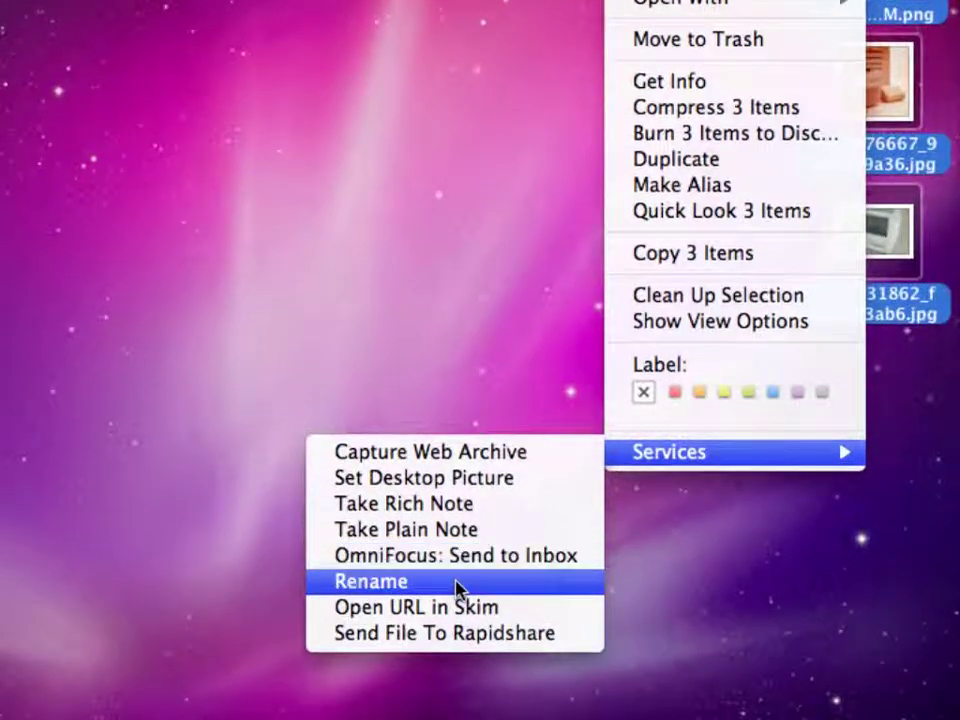
left_click(456, 640)
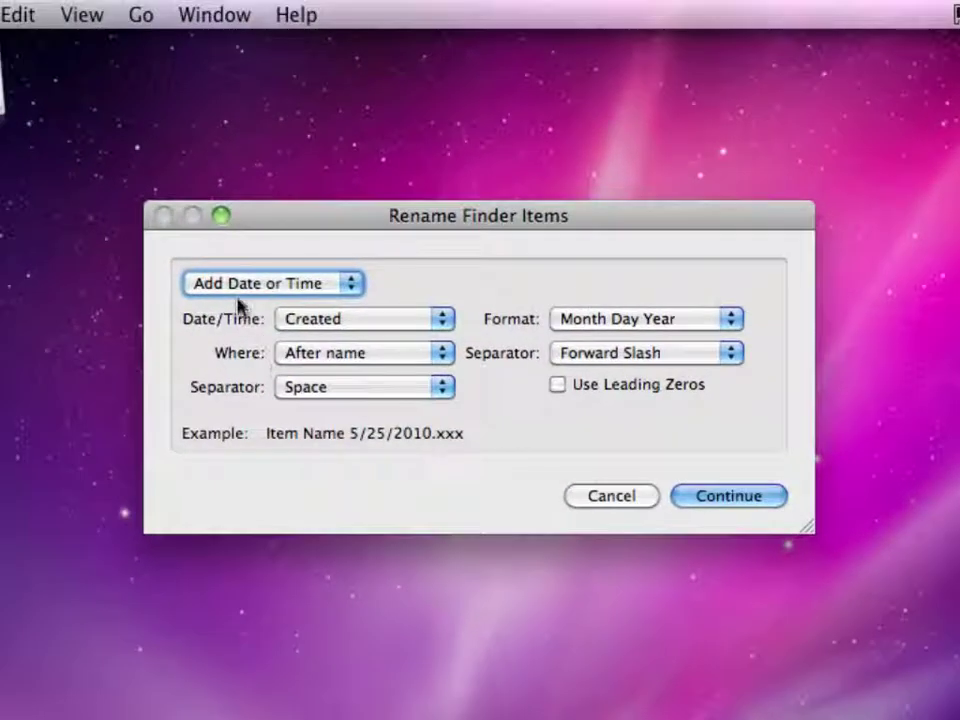
Step: Rename them sequentially with new name 'photo' and a space separator
left_click(132, 212)
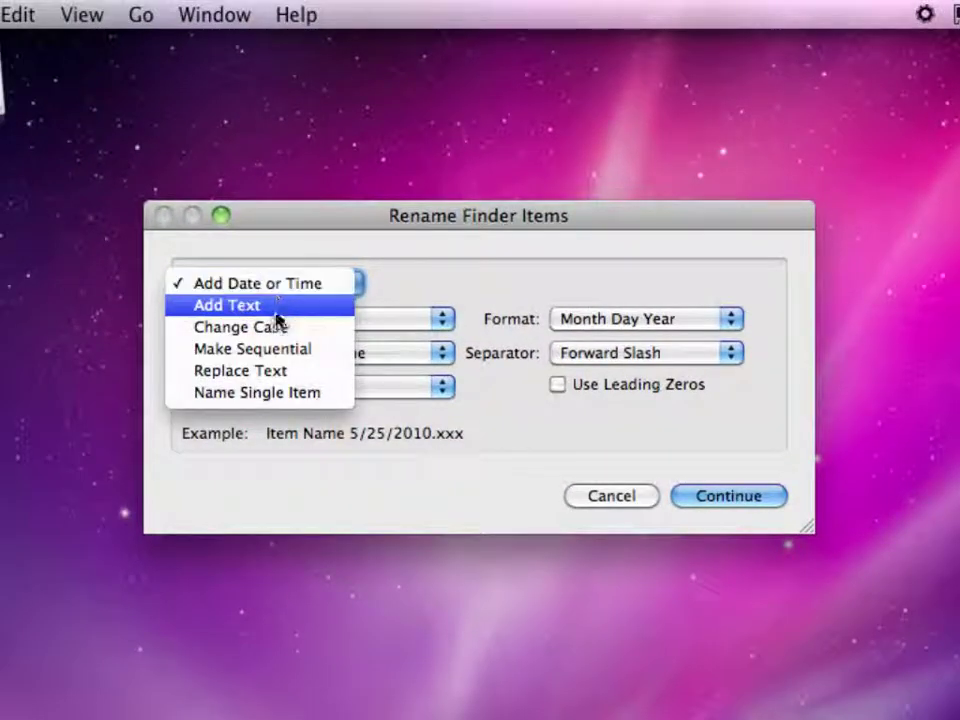
left_click(279, 349)
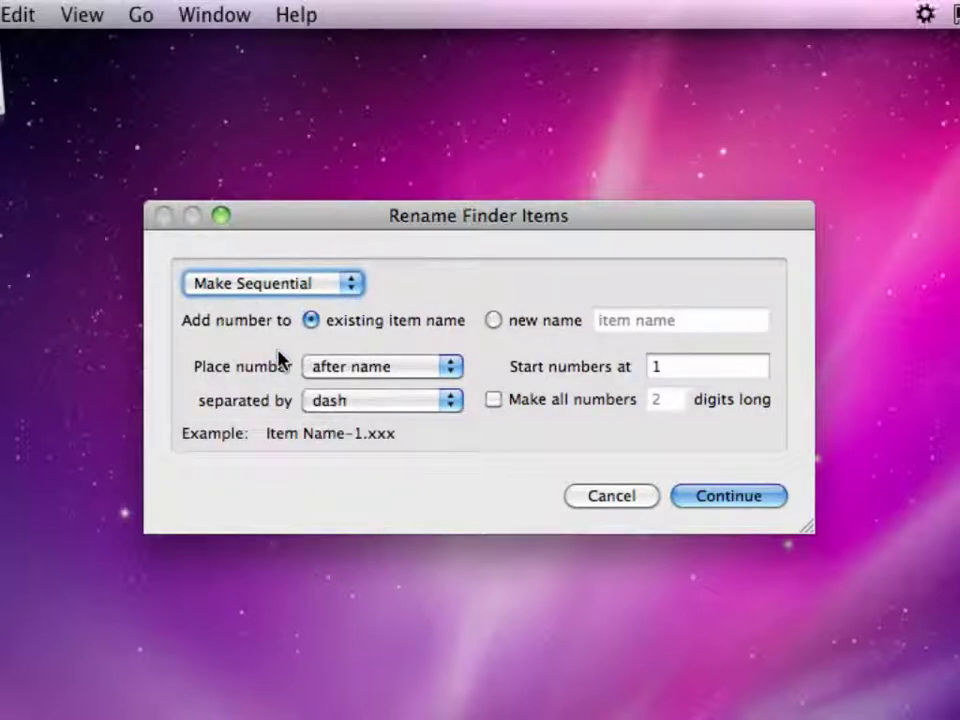
left_click(494, 320)
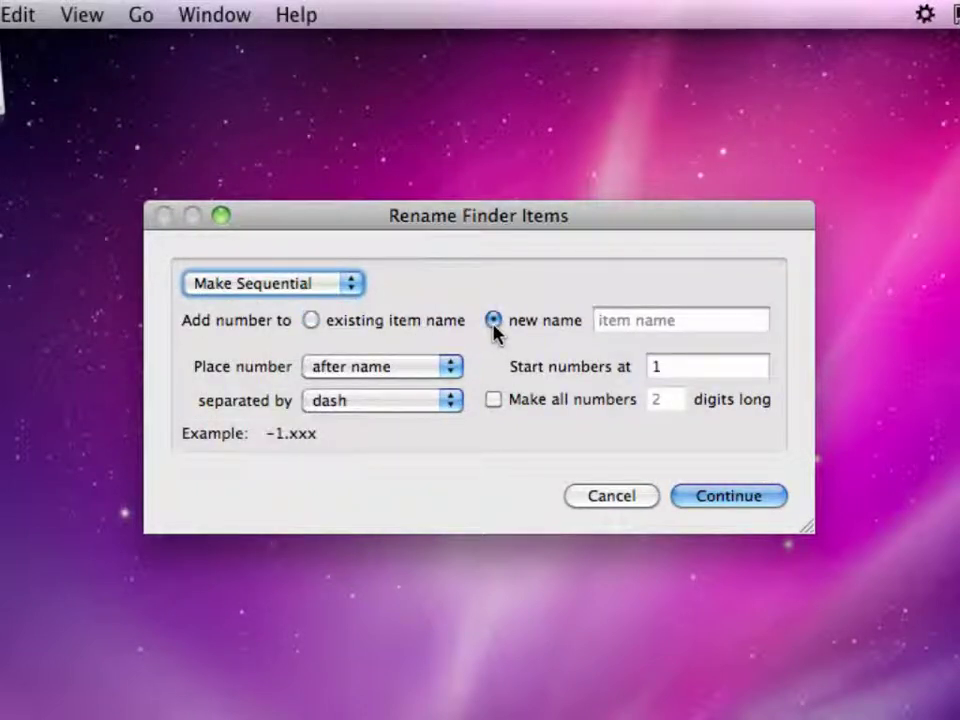
left_click(705, 319)
type("photo")
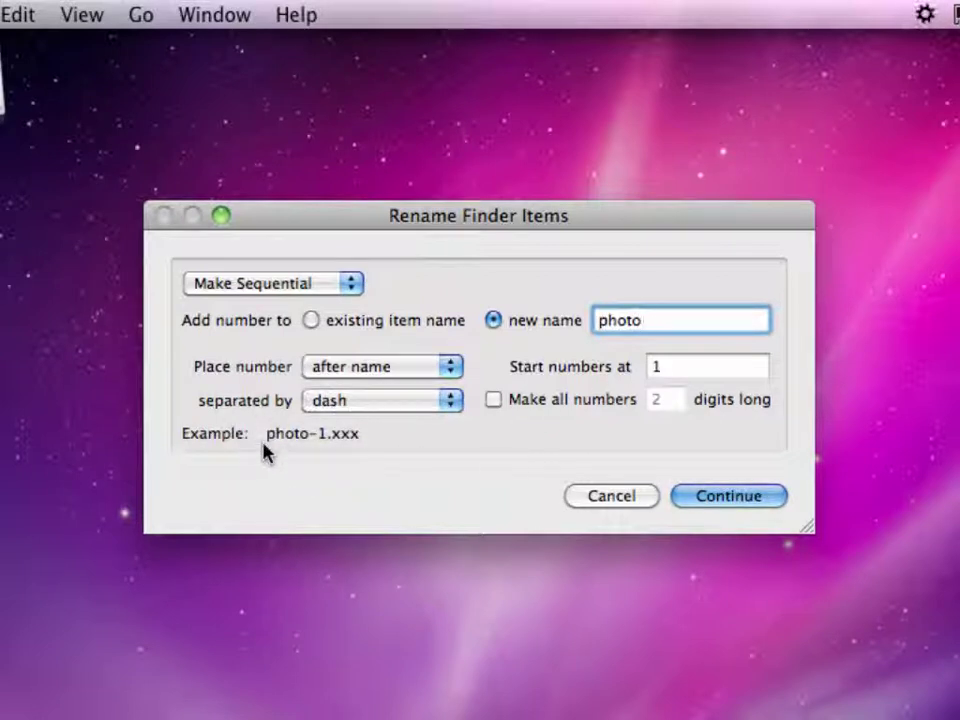
left_click(376, 404)
left_click(380, 450)
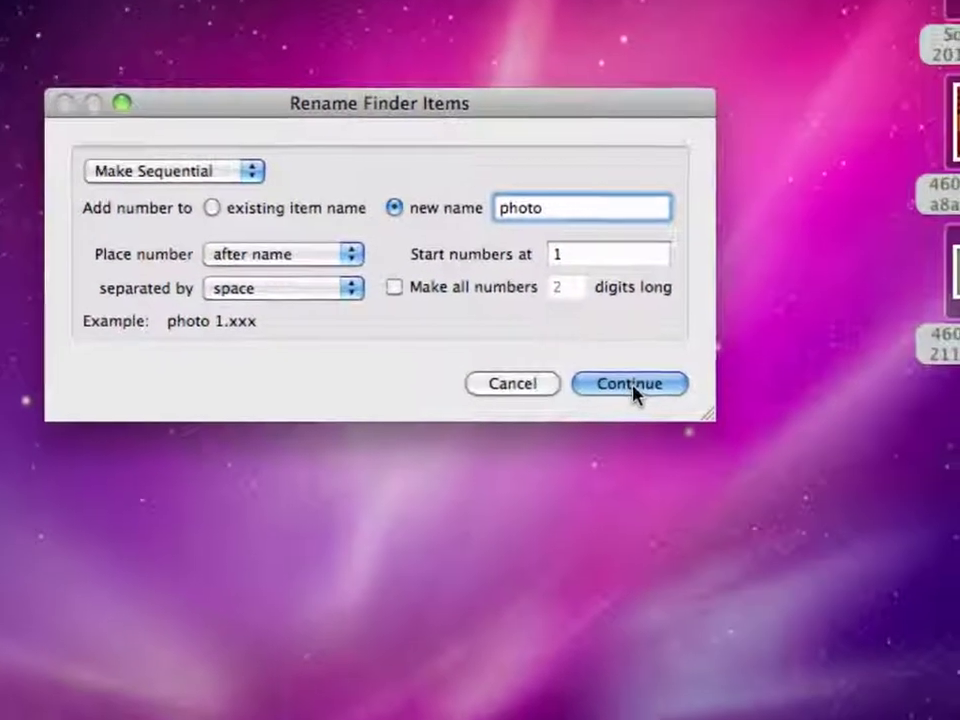
left_click(734, 504)
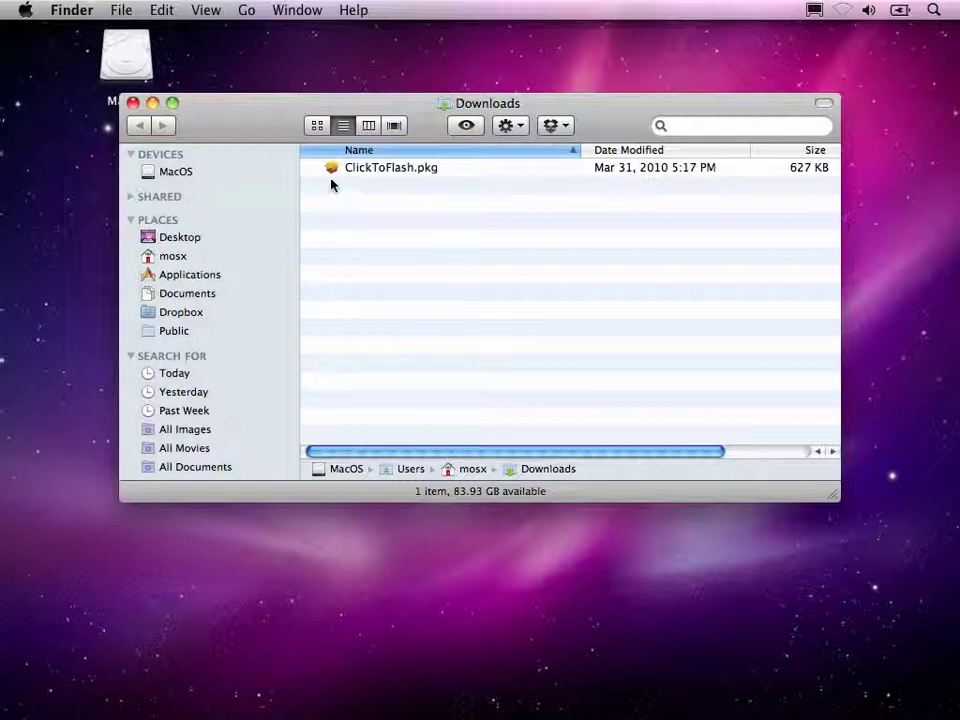
double_click(336, 170)
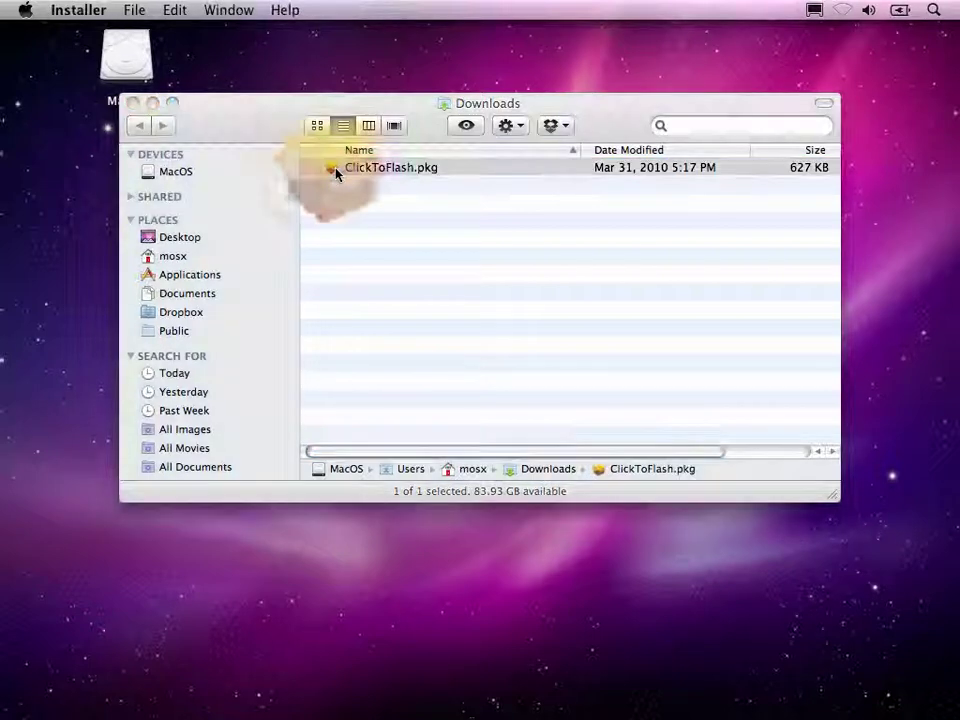
key("super+i")
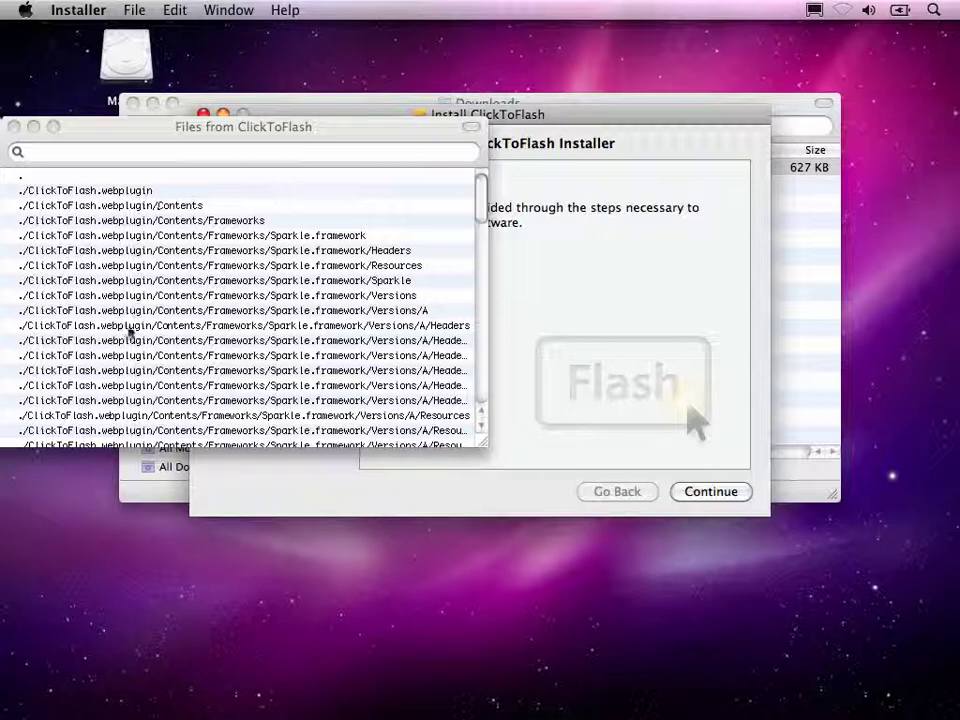
left_click(13, 126)
key("super+q")
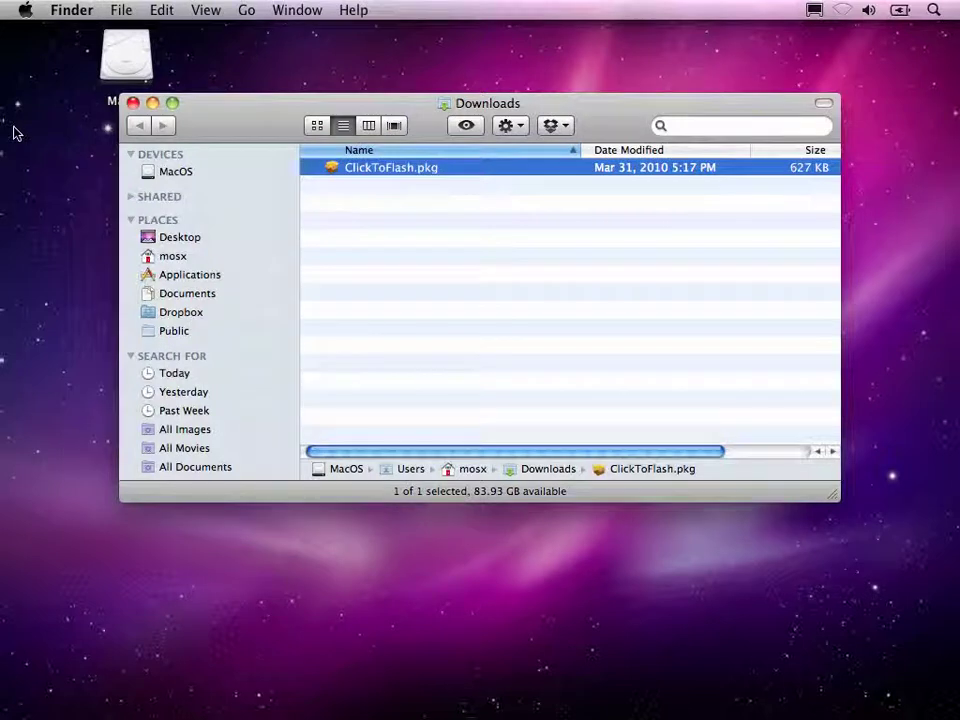
Step: Load adobe.com in Safari and play its blocked Flash banner from the placeholder
key("super+Tab")
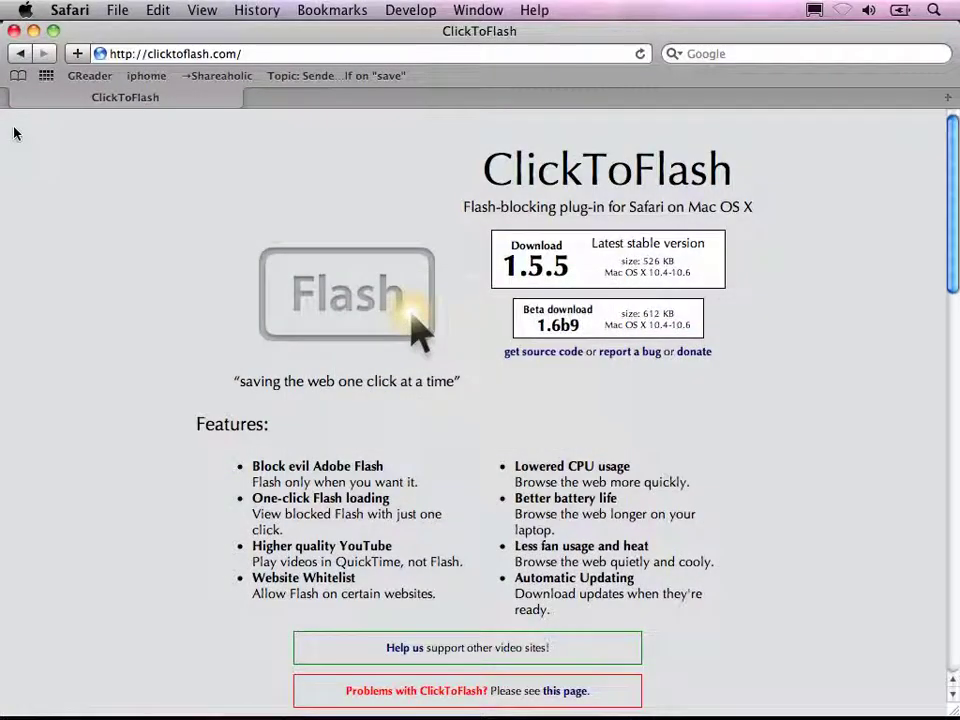
key("super+l")
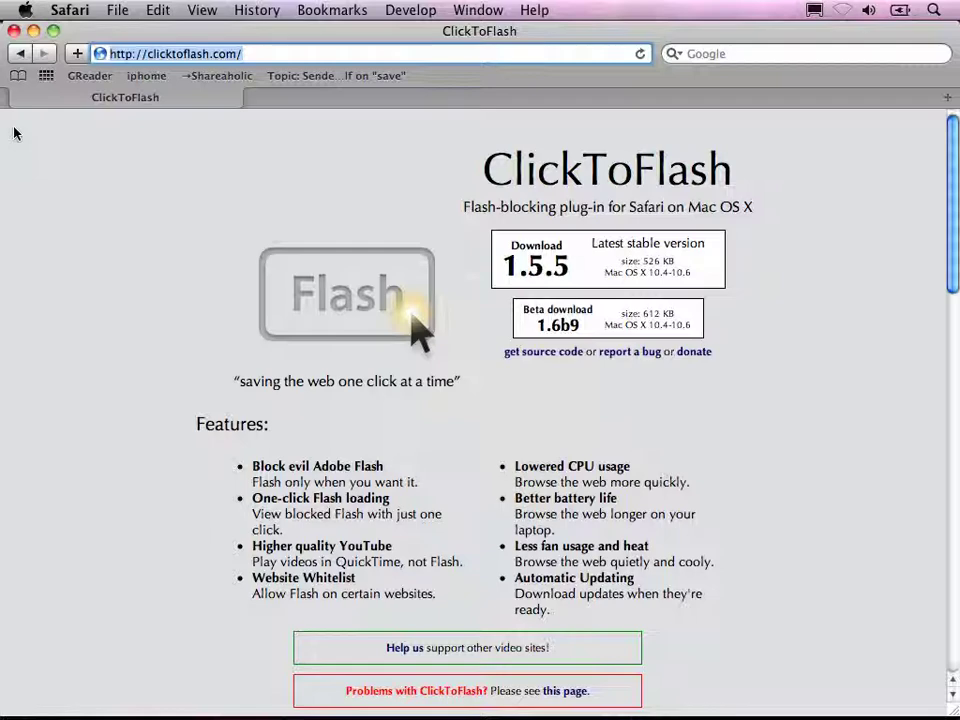
type("adobe")
key("Return")
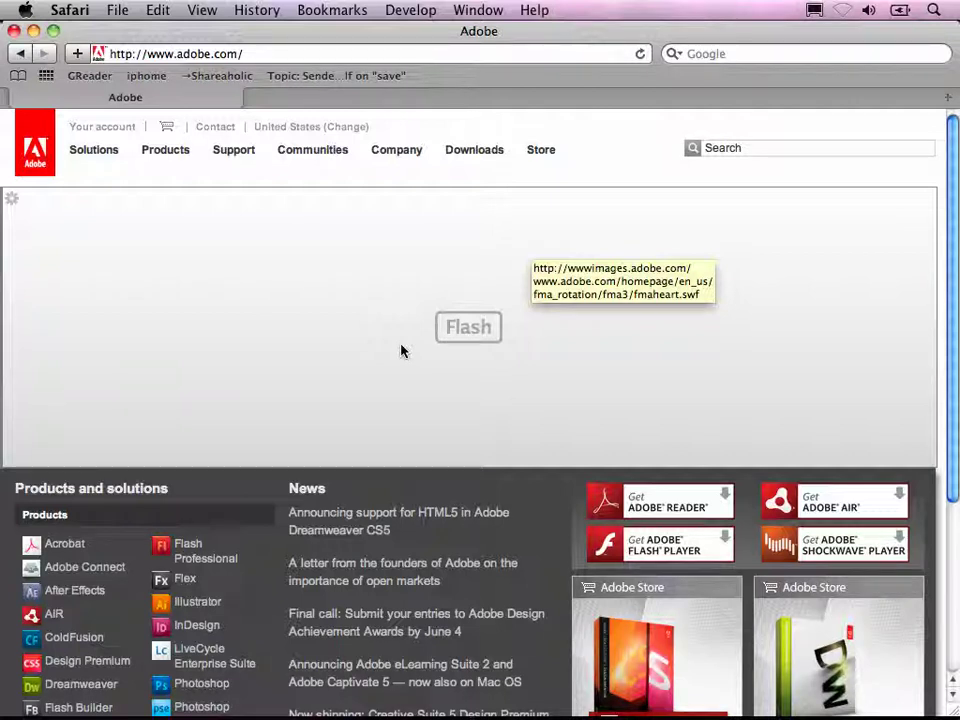
left_click(401, 349)
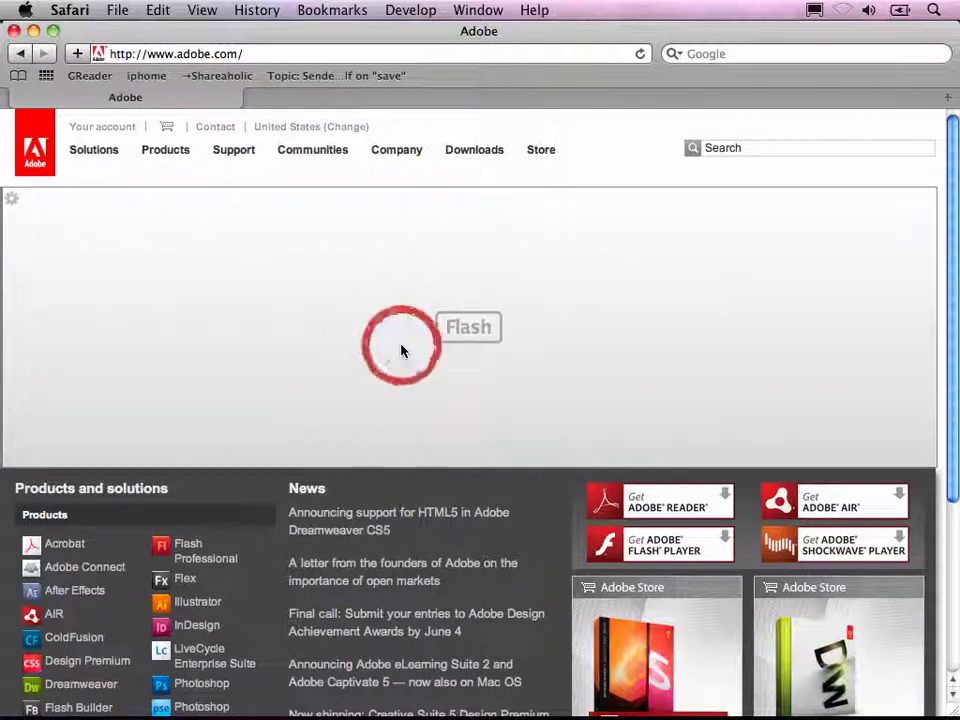